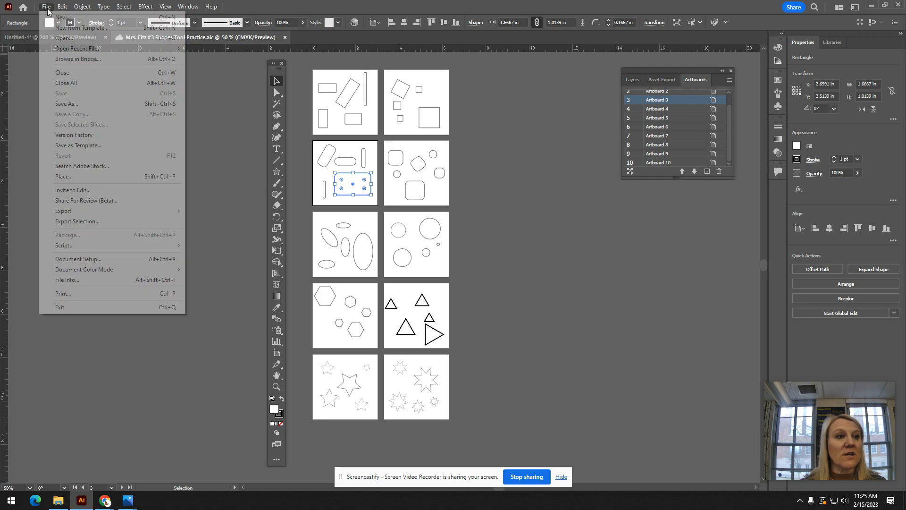
Start a new document and name it with the teacher's name followed by "#3 Practice Drawing with Shapes".
{"action": "left_click", "coordinate": [58, 15]}
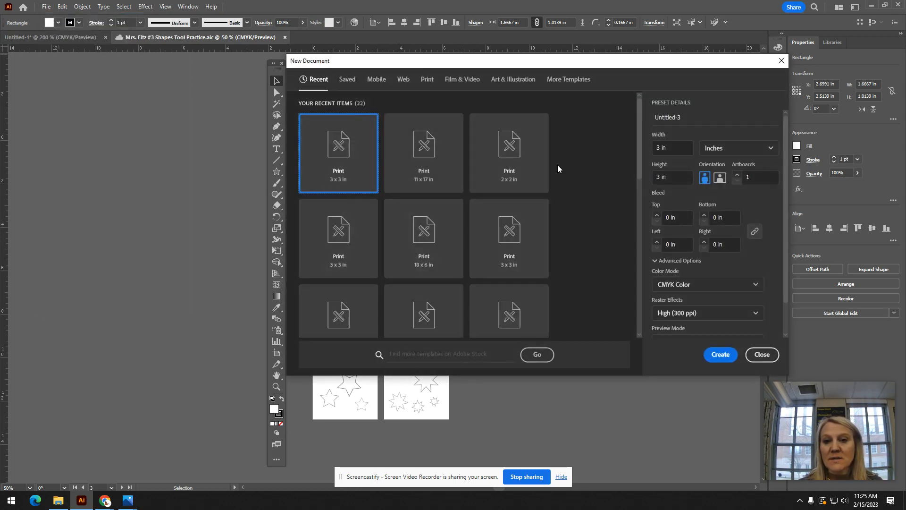
{"action": "left_click", "coordinate": [684, 117]}
{"action": "left_click_drag", "start_coordinate": [686, 118], "coordinate": [649, 120]}
{"action": "type", "text": "Me"}
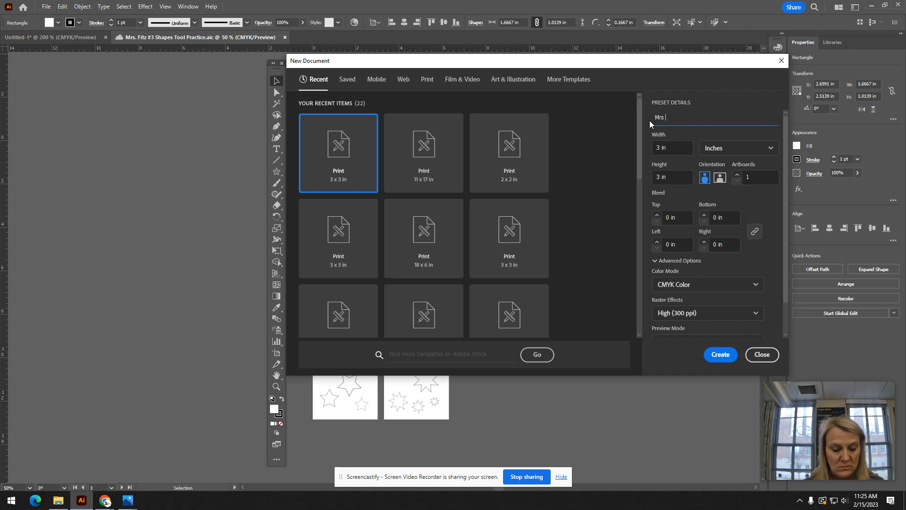
{"action": "type", "text": "s Fitz #3"}
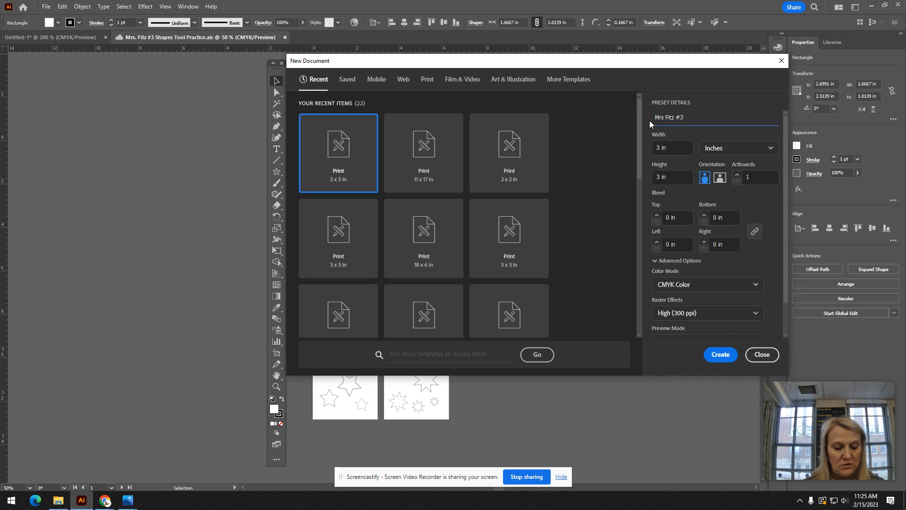
{"action": "type", "text": " Practi"}
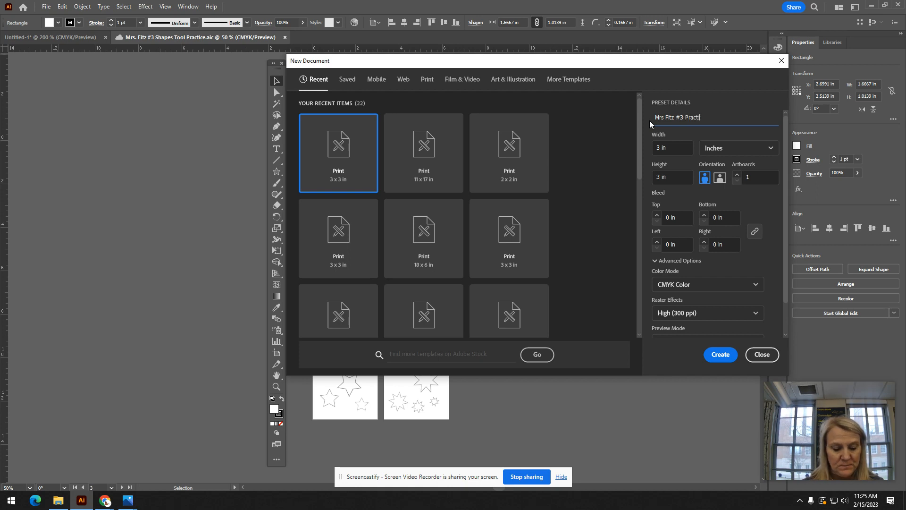
{"action": "type", "text": "ce Drawing w"}
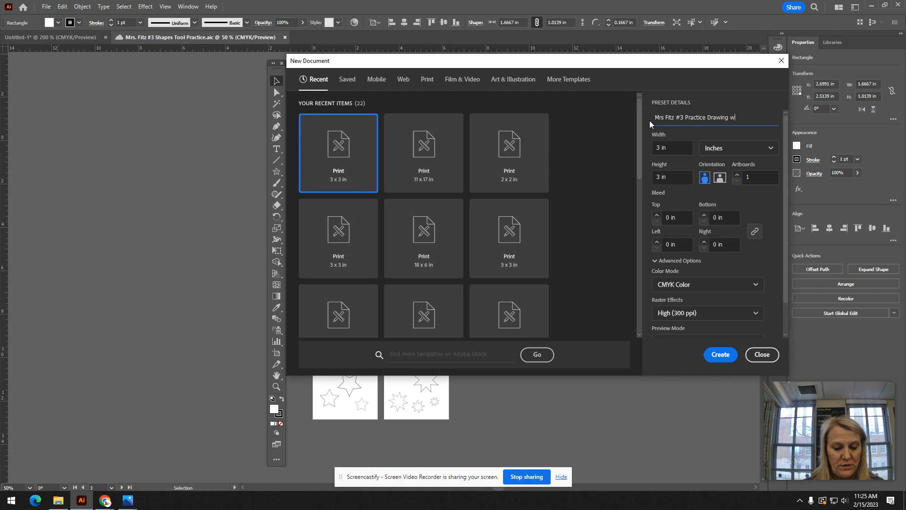
{"action": "type", "text": "ith Shapes"}
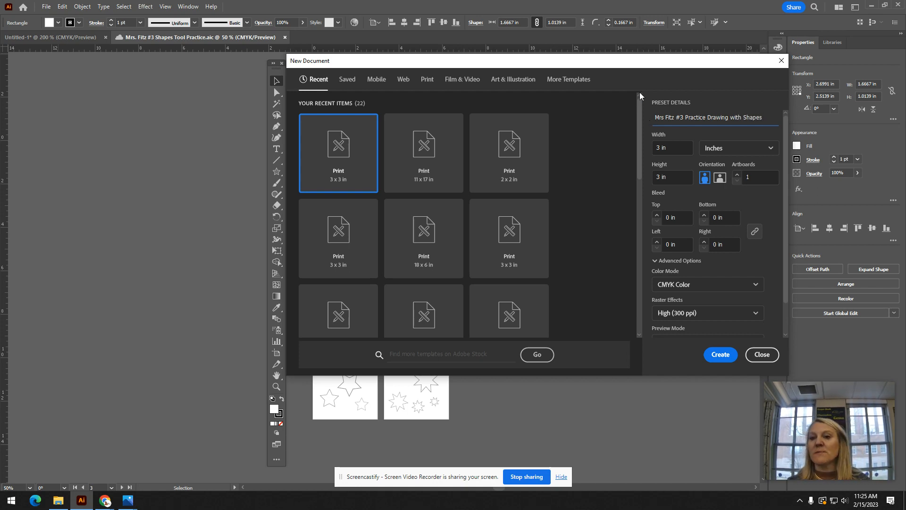
Set the document to 2 in wide, 2 in high and 10 artboards, and create it.
{"action": "double_click", "coordinate": [661, 149]}
{"action": "type", "text": "2"}
{"action": "double_click", "coordinate": [654, 178]}
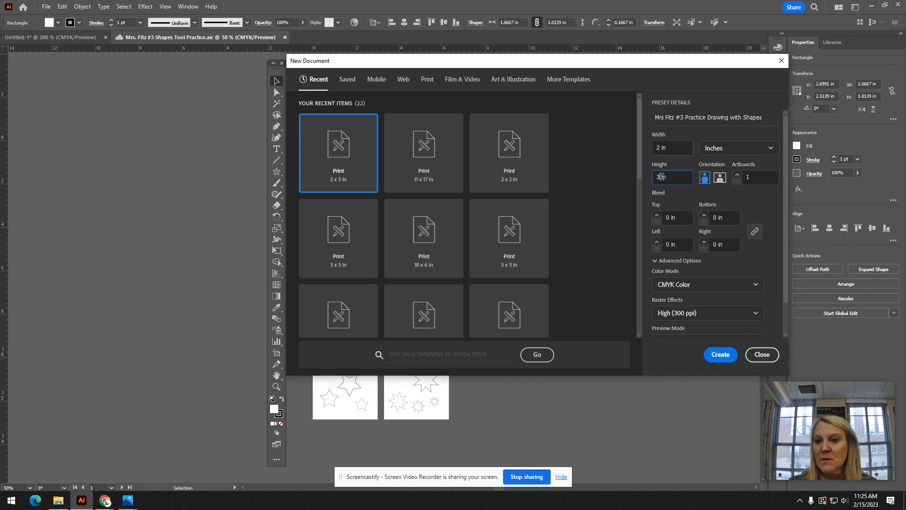
{"action": "type", "text": "2"}
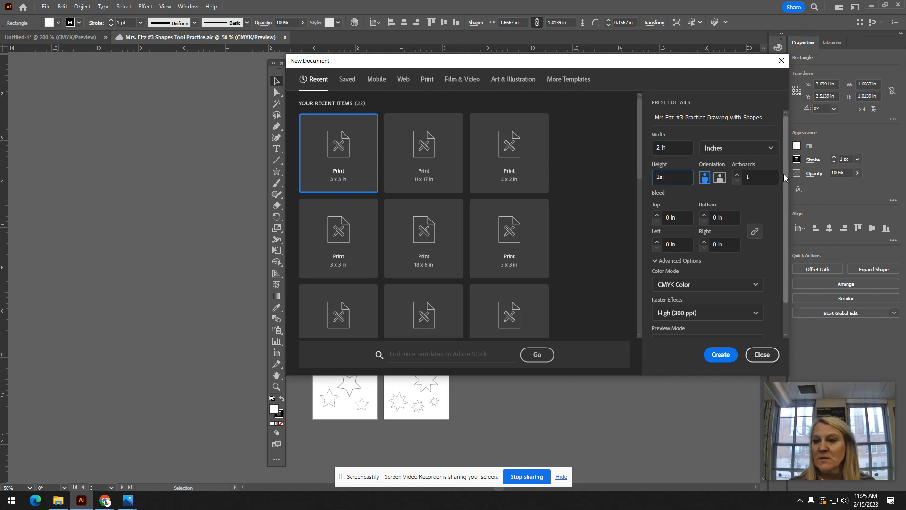
{"action": "left_click", "coordinate": [737, 177]}
{"action": "left_click", "coordinate": [738, 178]}
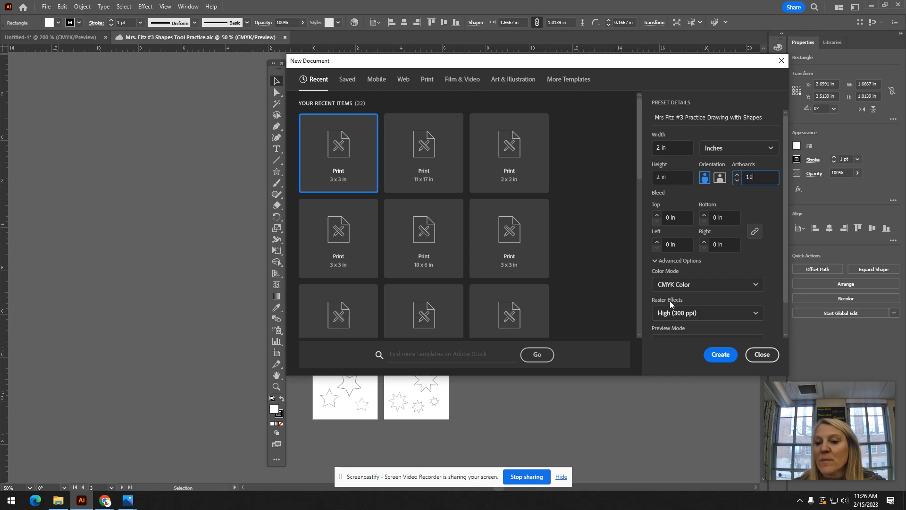
{"action": "left_click", "coordinate": [714, 357]}
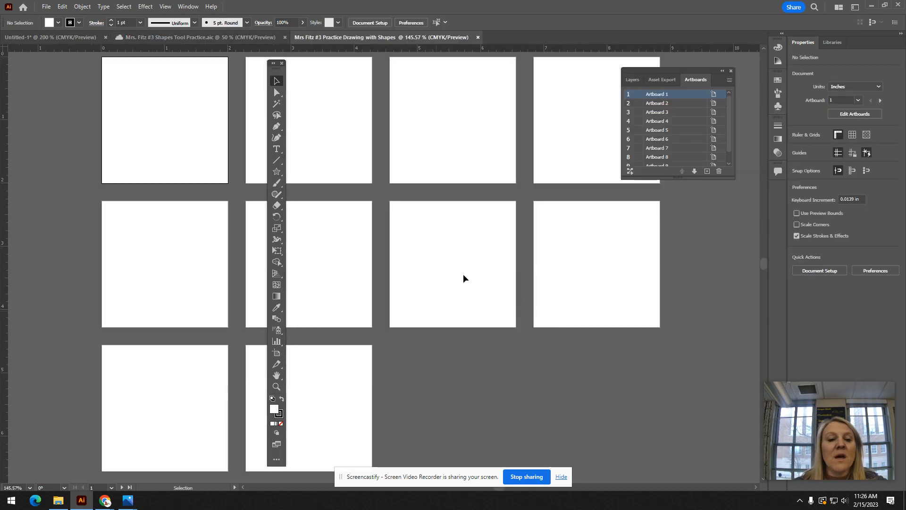
Move the toolbar clear of the artboards, and close and reopen the Artboards panel.
{"action": "left_click_drag", "start_coordinate": [274, 67], "coordinate": [73, 100]}
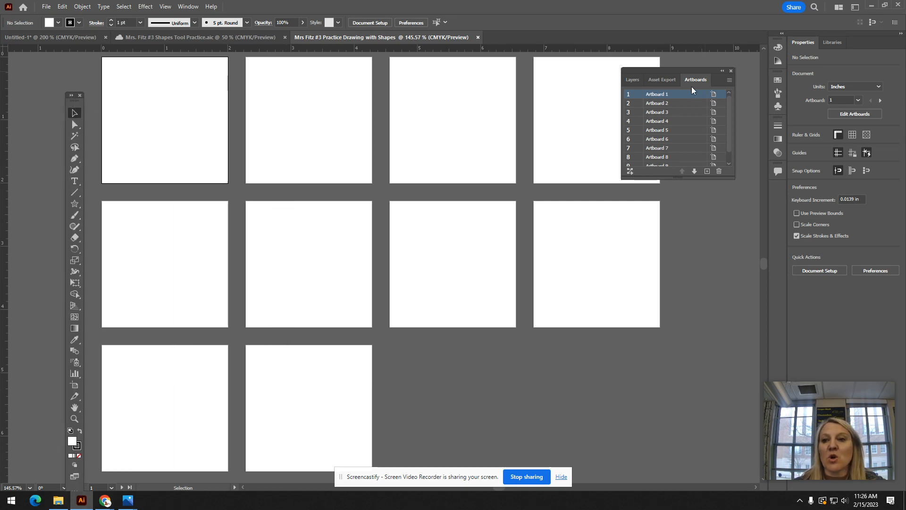
{"action": "left_click", "coordinate": [732, 71]}
{"action": "left_click", "coordinate": [194, 9]}
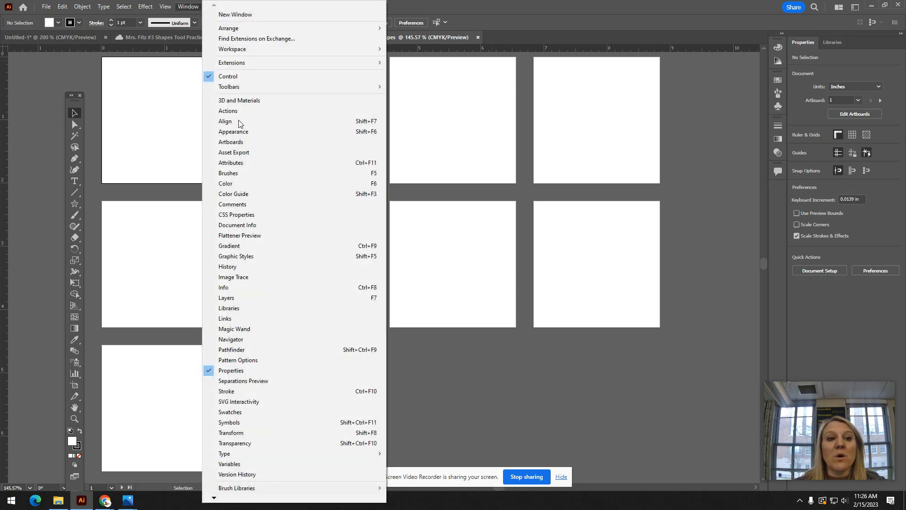
{"action": "left_click", "coordinate": [246, 142]}
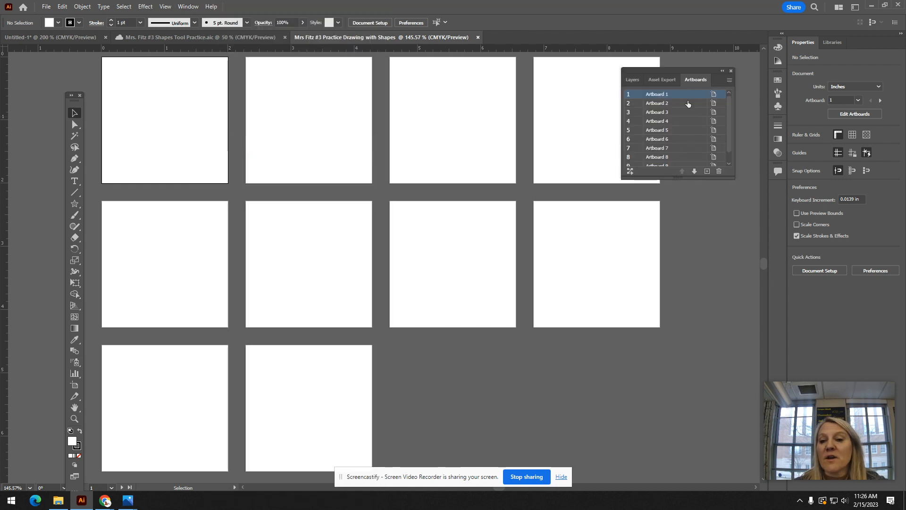
Rearrange all artboards into 2 columns, moving artwork with the artboards.
{"action": "left_click", "coordinate": [630, 171]}
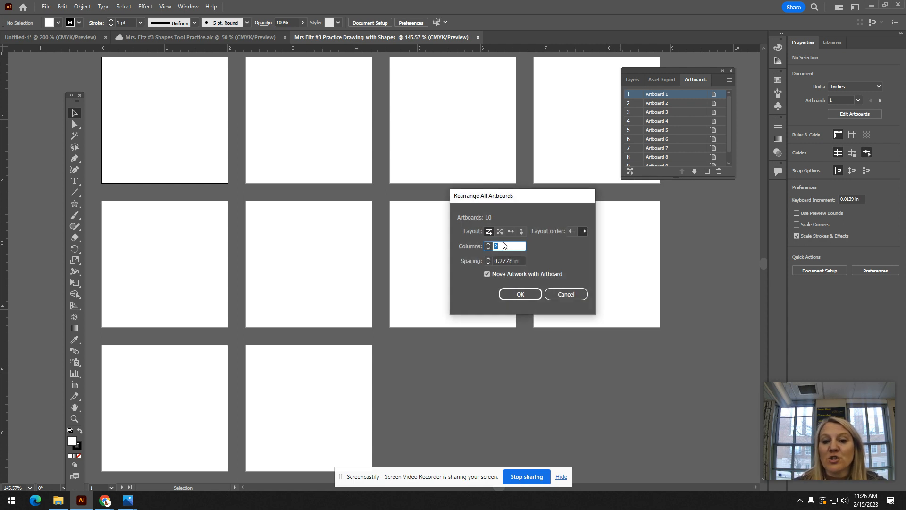
{"action": "left_click", "coordinate": [521, 294]}
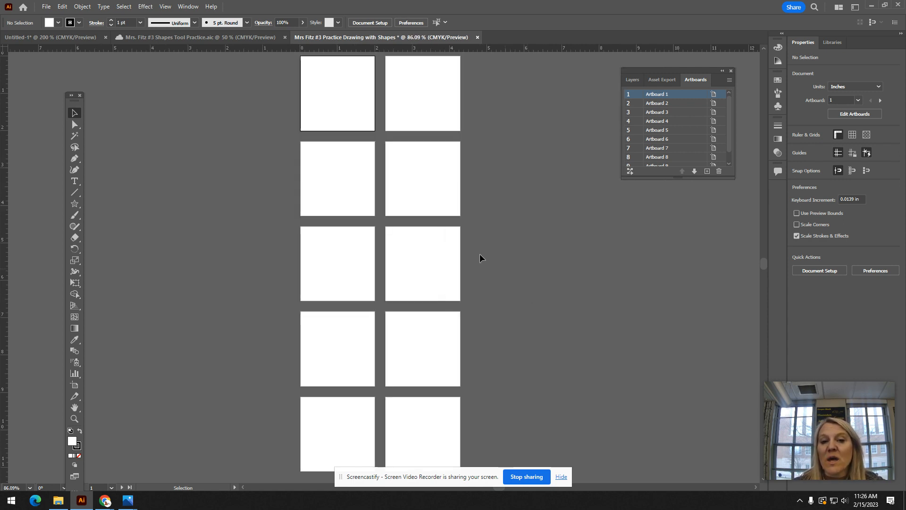
{"action": "scroll", "coordinate": [422, 256], "scroll_direction": "up", "scroll_amount": 5}
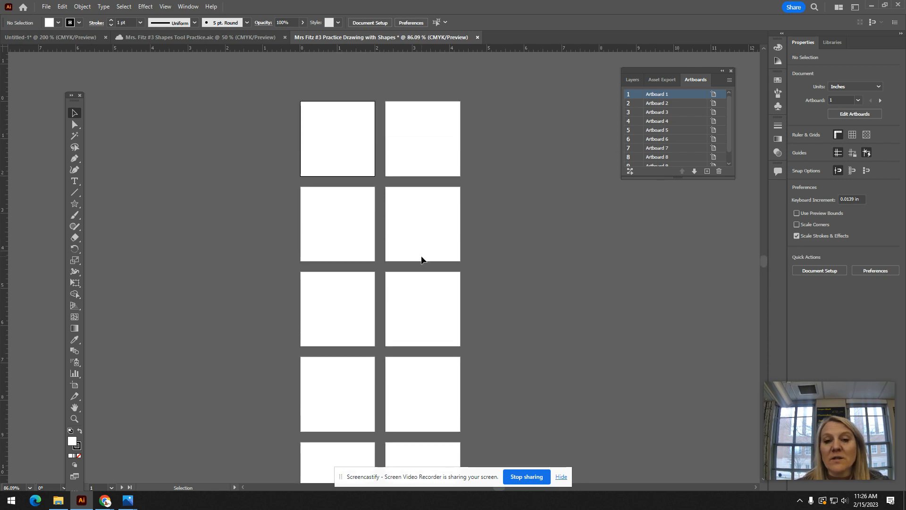
{"action": "scroll", "coordinate": [368, 258], "scroll_direction": "down", "scroll_amount": 3}
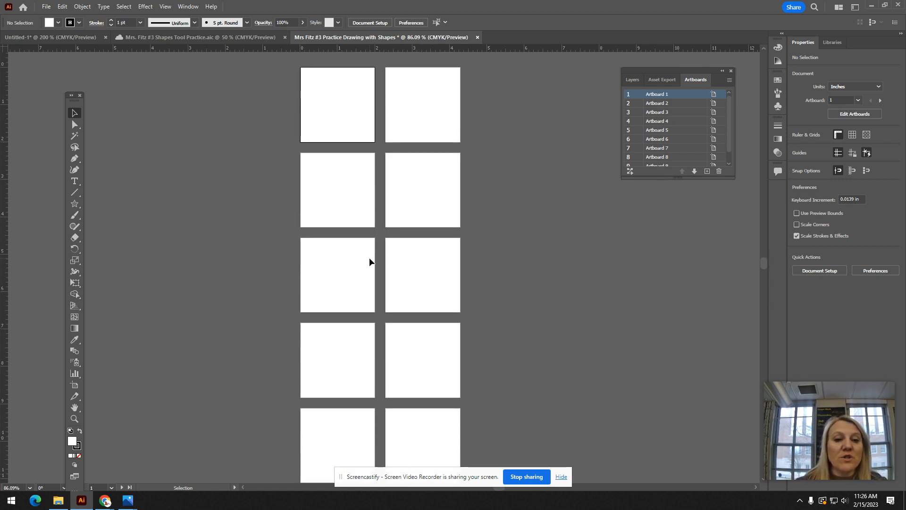
Zoom in on the first artboards to 150% and pan until they are centred in view.
{"action": "left_click", "coordinate": [74, 419]}
{"action": "left_click", "coordinate": [338, 143]}
{"action": "left_click", "coordinate": [456, 223]}
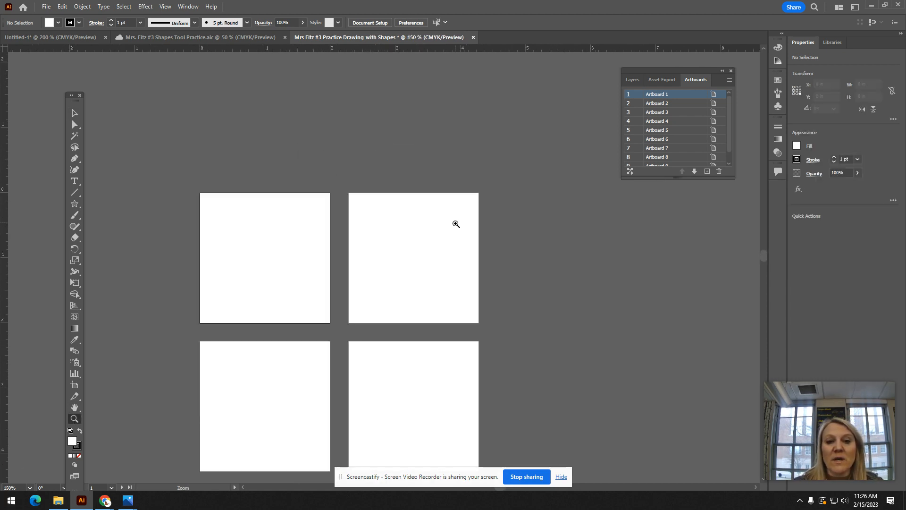
{"action": "left_click", "coordinate": [74, 407]}
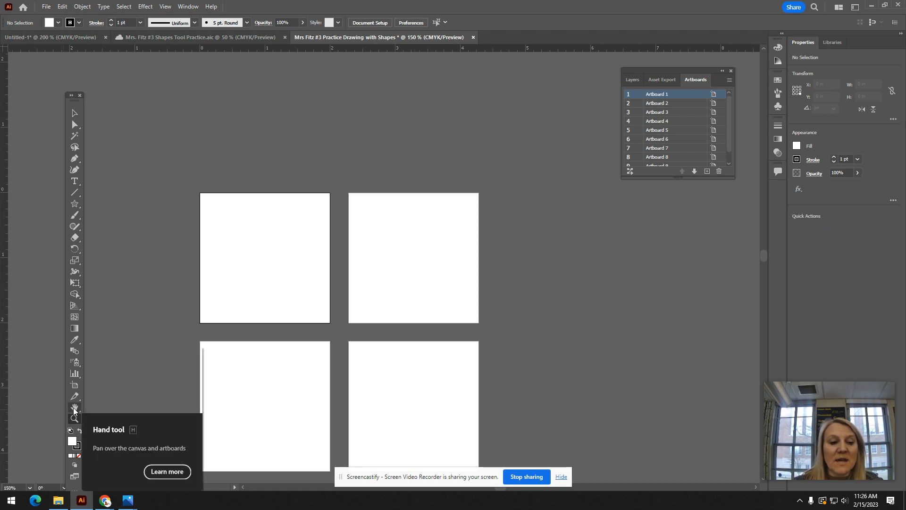
{"action": "left_click_drag", "start_coordinate": [329, 289], "coordinate": [377, 213]}
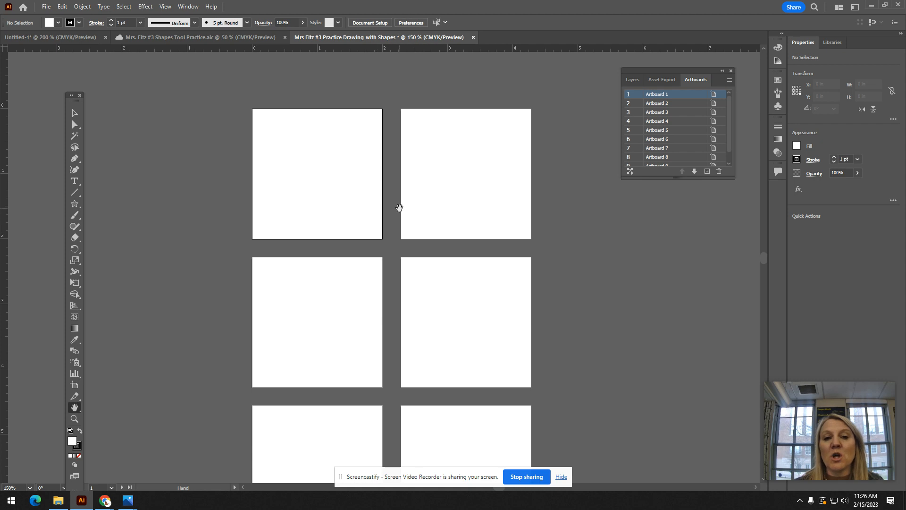
{"action": "key", "text": "ctrl+minus"}
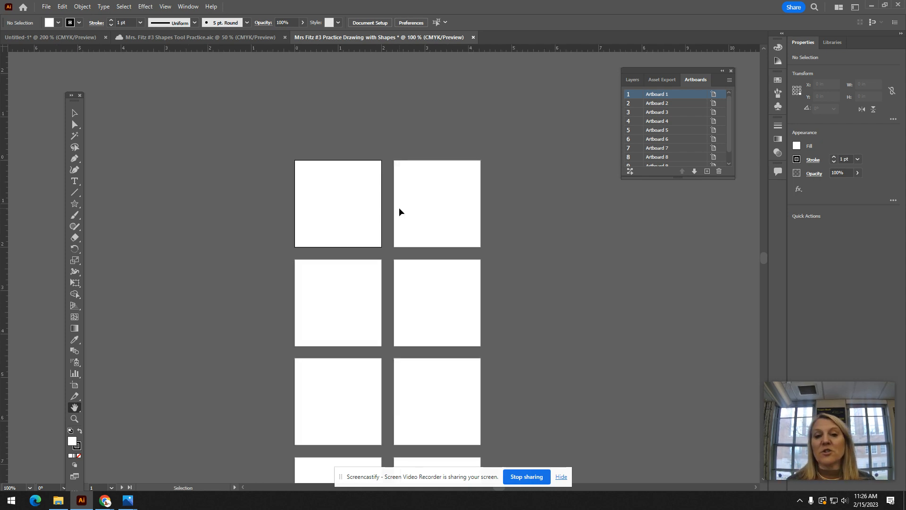
{"action": "key", "text": "ctrl+plus"}
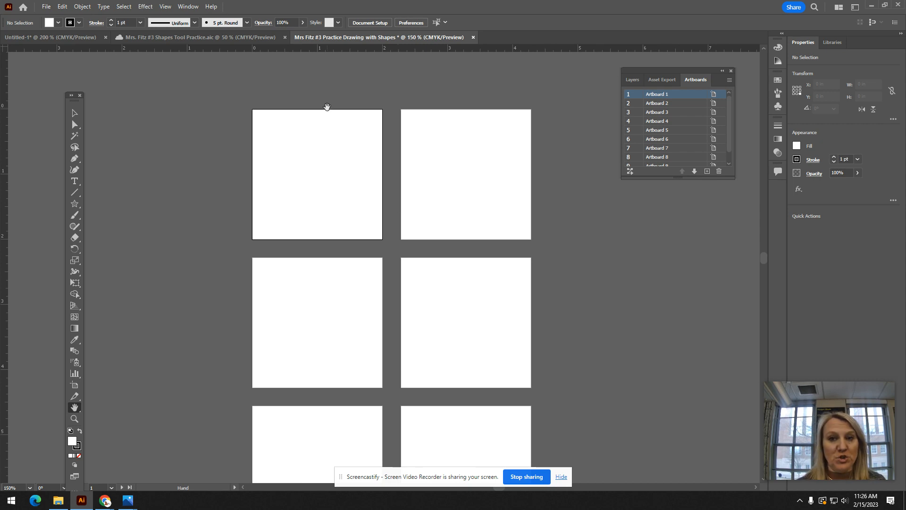
Review the example shapes in the #3 Shapes Tool Practice document and return to the new drawing document.
{"action": "left_click", "coordinate": [236, 40]}
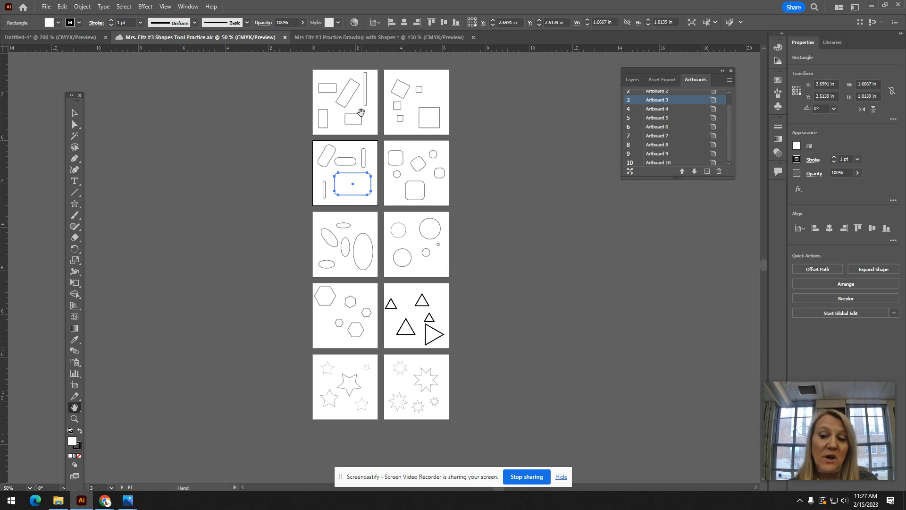
{"action": "left_click", "coordinate": [367, 37]}
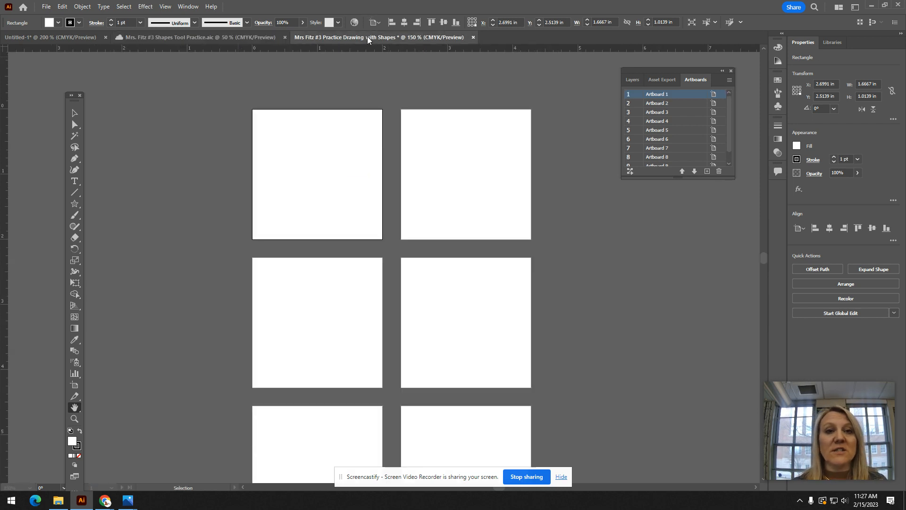
Bring the toolbar near the artboards and go through the grouped shape tools, from Rectangle to Flare.
{"action": "left_click_drag", "start_coordinate": [74, 106], "coordinate": [199, 91]}
{"action": "left_click", "coordinate": [201, 189]}
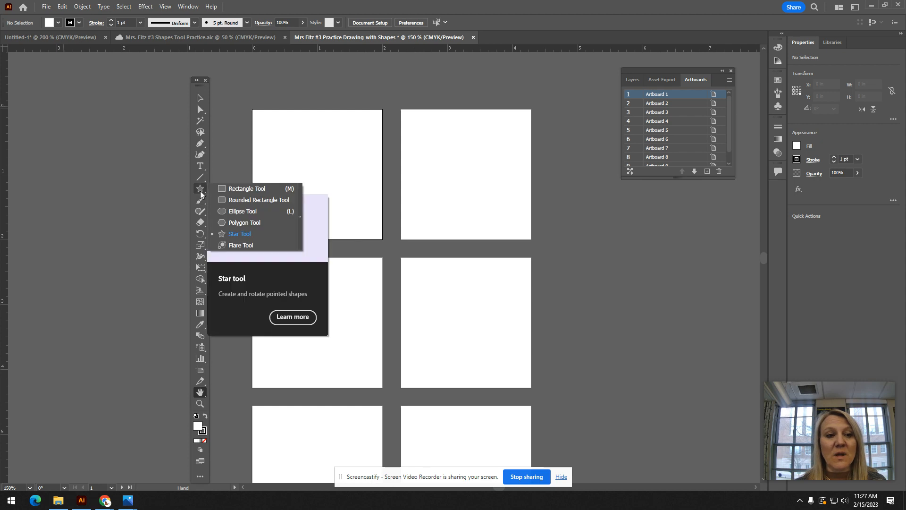
{"action": "left_click", "coordinate": [217, 184]}
{"action": "left_click", "coordinate": [204, 192]}
{"action": "left_click", "coordinate": [202, 193]}
{"action": "left_click", "coordinate": [201, 190]}
{"action": "left_click", "coordinate": [242, 211]}
{"action": "left_click", "coordinate": [204, 194]}
{"action": "left_click", "coordinate": [244, 222]}
{"action": "left_click", "coordinate": [200, 189]}
{"action": "left_click", "coordinate": [235, 233]}
{"action": "left_click", "coordinate": [200, 189]}
{"action": "left_click", "coordinate": [240, 245]}
Activate the Rectangle tool and place the single-column toolbar right beside the first artboard.
{"action": "left_click", "coordinate": [204, 193]}
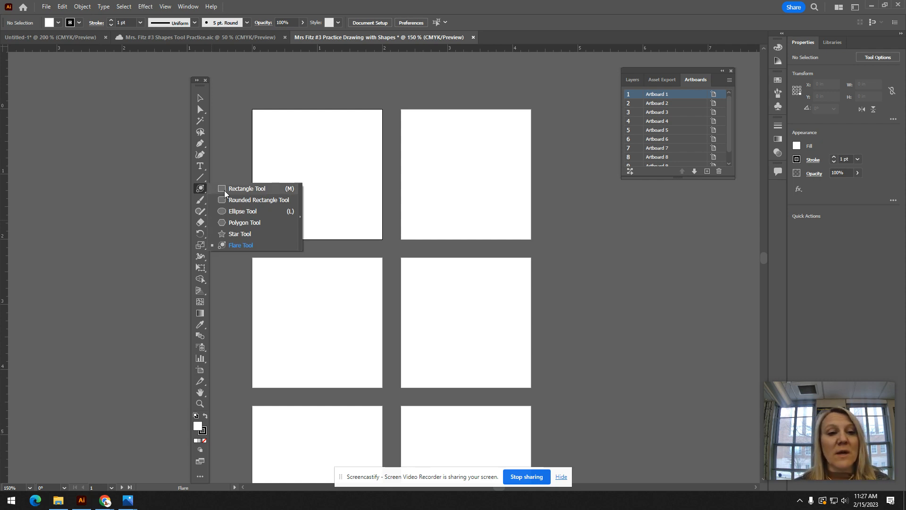
{"action": "left_click", "coordinate": [220, 189]}
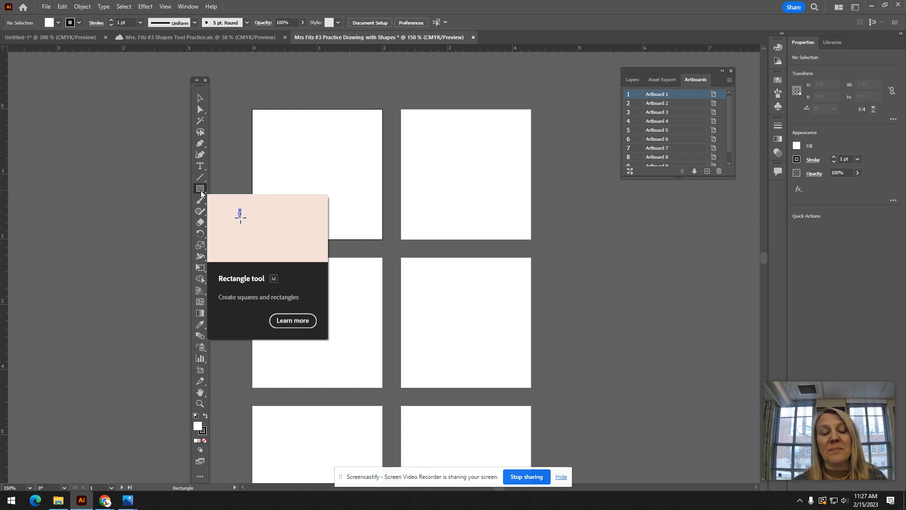
{"action": "left_click", "coordinate": [201, 193]}
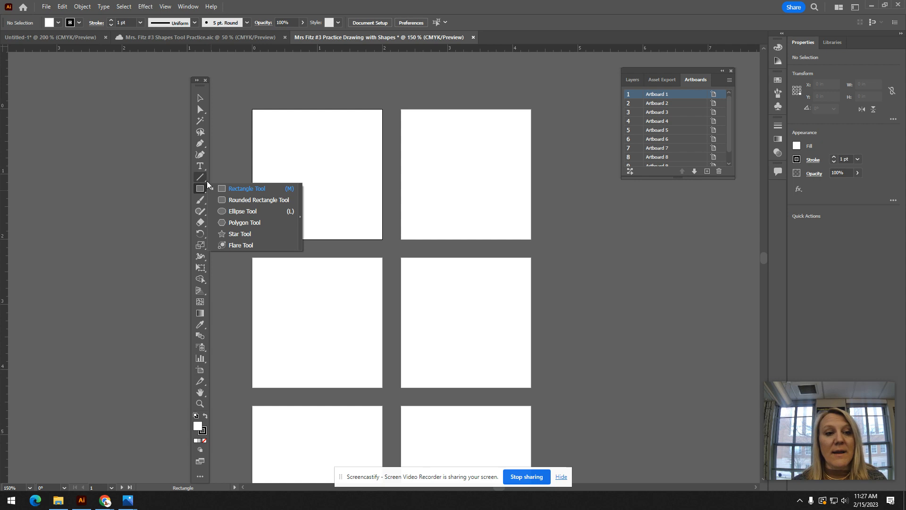
{"action": "left_click", "coordinate": [203, 192]}
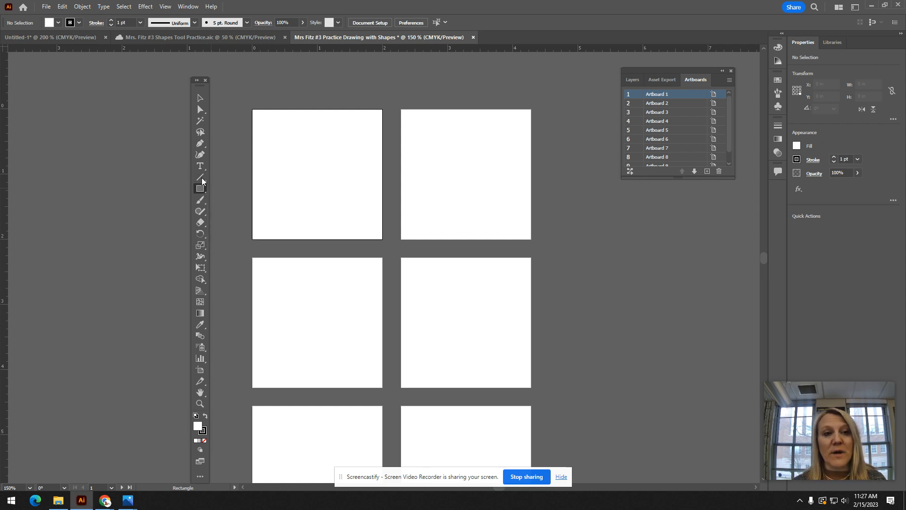
{"action": "left_click", "coordinate": [198, 81]}
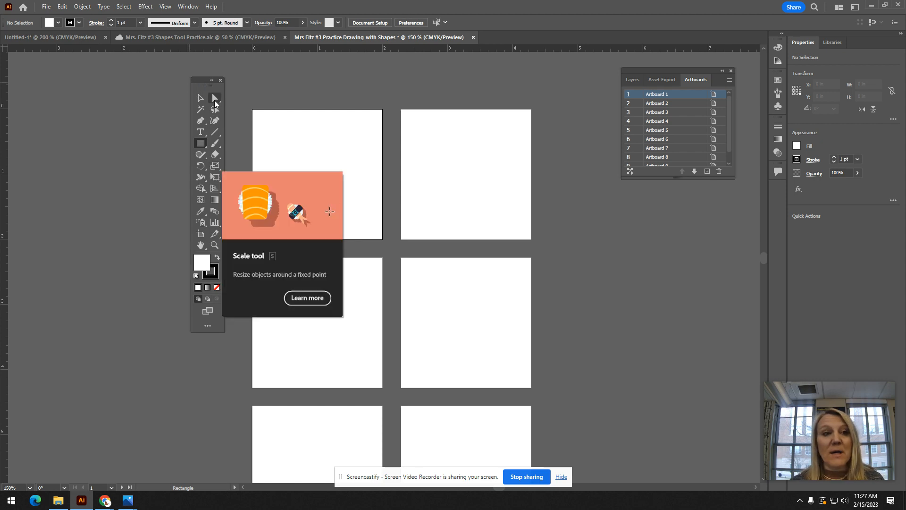
{"action": "left_click", "coordinate": [212, 81]}
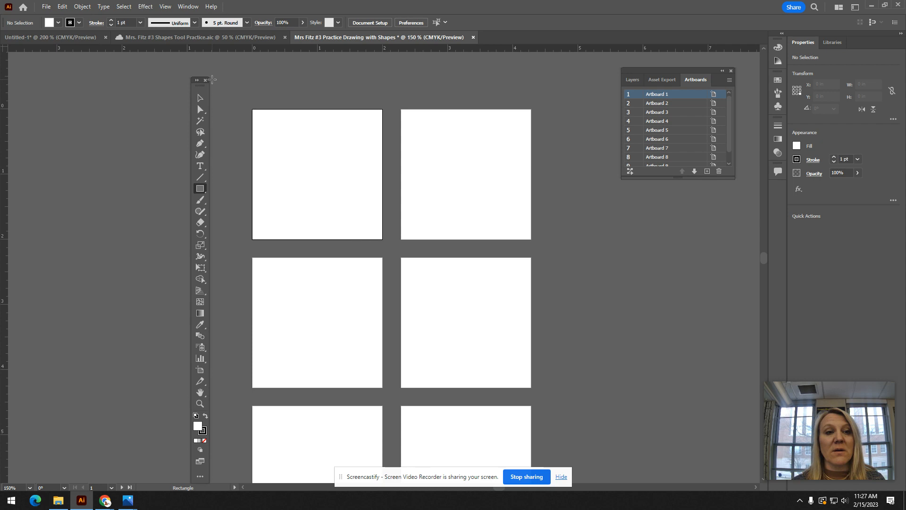
{"action": "left_click_drag", "start_coordinate": [205, 81], "coordinate": [227, 94]}
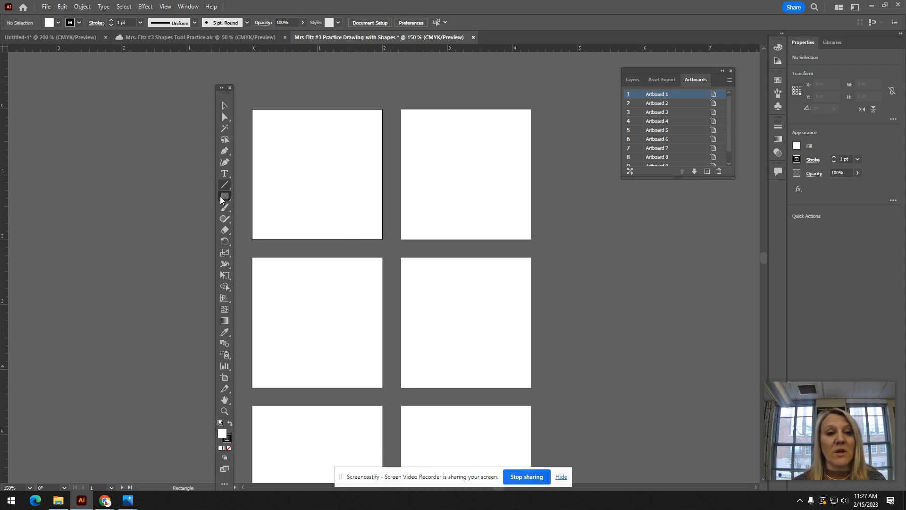
Draw five rectangles of different sizes on the first artboard, including a wide one about 1.02 by 0.22 in near its upper edge.
{"action": "mouse_move", "coordinate": [265, 138]}
{"action": "left_mouse_down"}
{"action": "mouse_move", "coordinate": [302, 155]}
{"action": "mouse_move", "coordinate": [323, 198]}
{"action": "mouse_move", "coordinate": [371, 221]}
{"action": "left_mouse_up"}
{"action": "left_click_drag", "start_coordinate": [269, 177], "coordinate": [310, 217]}
{"action": "left_click_drag", "start_coordinate": [309, 133], "coordinate": [376, 118]}
Rotate the small horizontal rectangle in the first artboard's upper-left area clockwise to about 324°.
{"action": "left_click", "coordinate": [225, 106]}
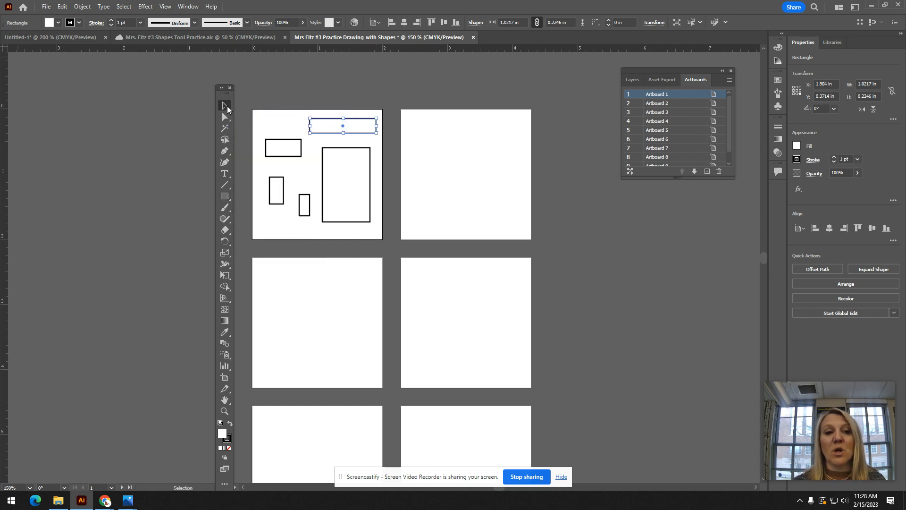
{"action": "left_click", "coordinate": [300, 142]}
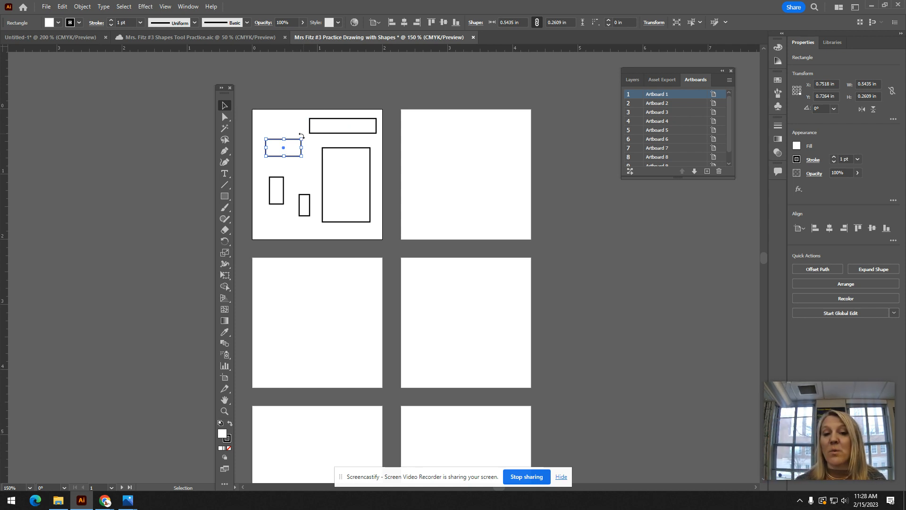
{"action": "left_click_drag", "start_coordinate": [301, 136], "coordinate": [298, 164]}
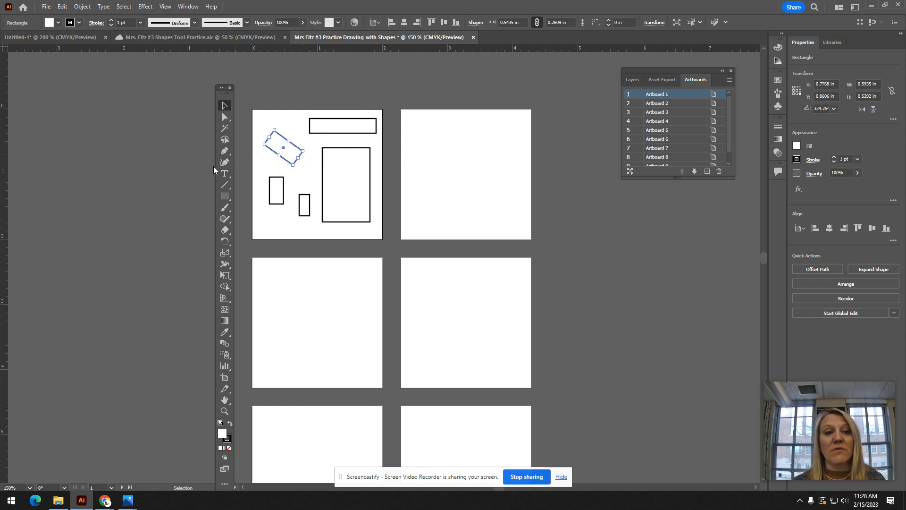
Draw five squares of different sizes on the second artboard, including one about 0.33 in wide in its upper-left area.
{"action": "left_click", "coordinate": [221, 197]}
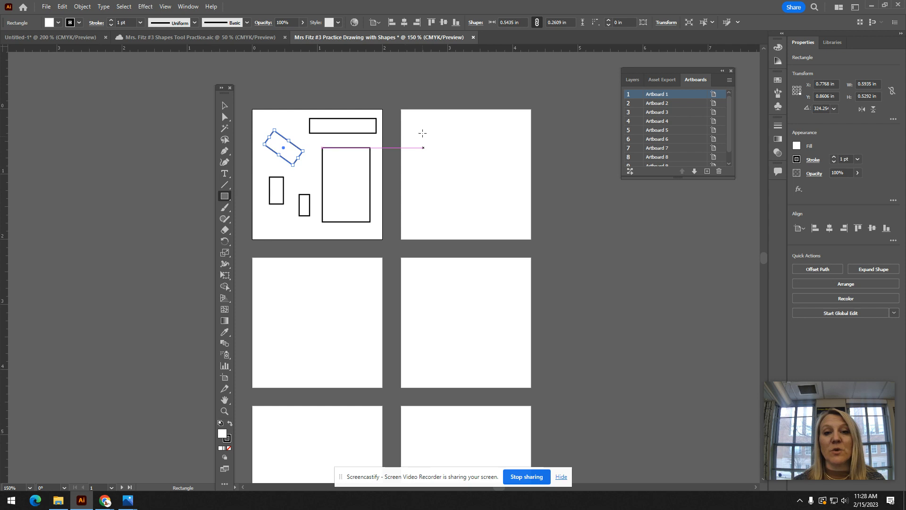
{"action": "mouse_move", "coordinate": [422, 129]}
{"action": "left_mouse_down"}
{"action": "mouse_move", "coordinate": [443, 151]}
{"action": "mouse_move", "coordinate": [486, 159]}
{"action": "mouse_move", "coordinate": [523, 213]}
{"action": "left_mouse_up"}
{"action": "left_click_drag", "start_coordinate": [463, 121], "coordinate": [471, 129]}
{"action": "left_click_drag", "start_coordinate": [433, 158], "coordinate": [444, 206]}
Rotate the upper-left square on the second artboard clockwise to about 316°.
{"action": "left_click", "coordinate": [224, 104]}
{"action": "left_click", "coordinate": [225, 116]}
{"action": "left_click", "coordinate": [435, 152]}
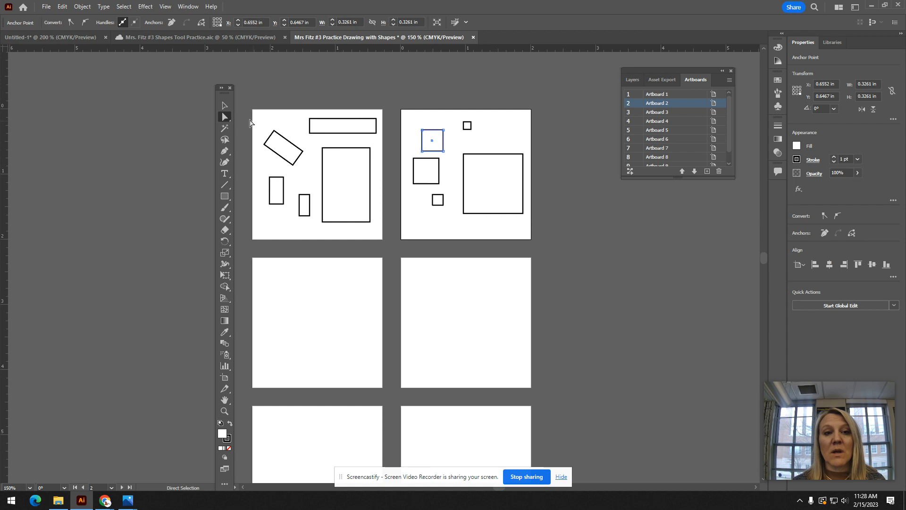
{"action": "left_click", "coordinate": [229, 110]}
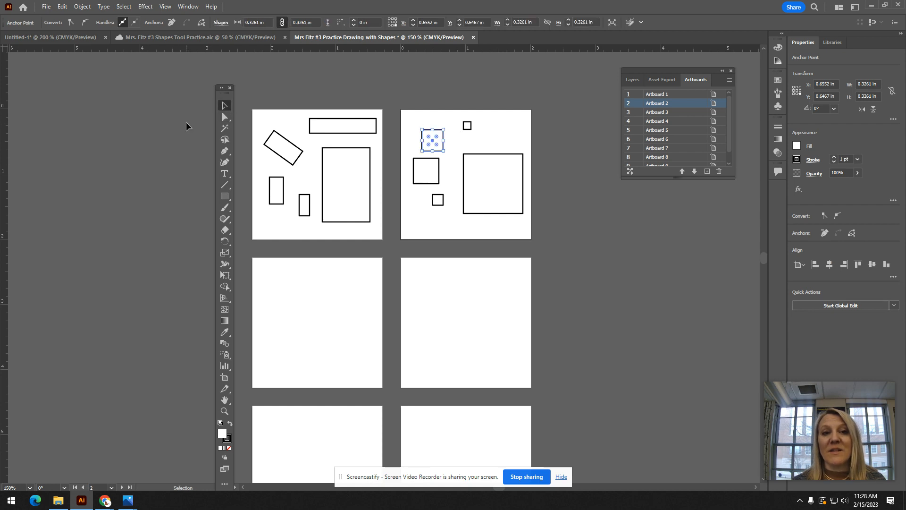
{"action": "left_click_drag", "start_coordinate": [448, 124], "coordinate": [463, 140]}
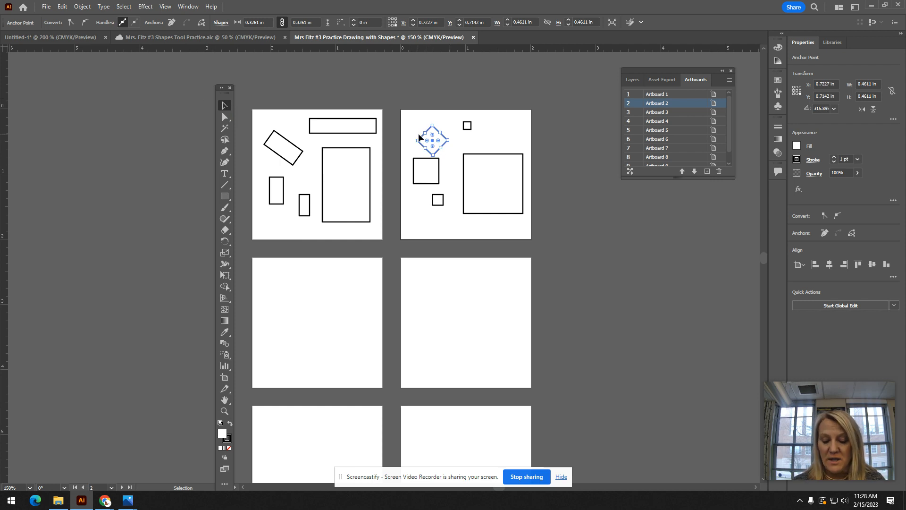
Try to nudge the rotated square on the second artboard upward and back down in small increments.
{"action": "key", "text": "Up"}
{"action": "key", "text": "Up"}
{"action": "key", "text": "Up"}
{"action": "key", "text": "Up"}
{"action": "key", "text": "Up"}
{"action": "key", "text": "Up"}
{"action": "key", "text": "Up"}
{"action": "key", "text": "Up"}
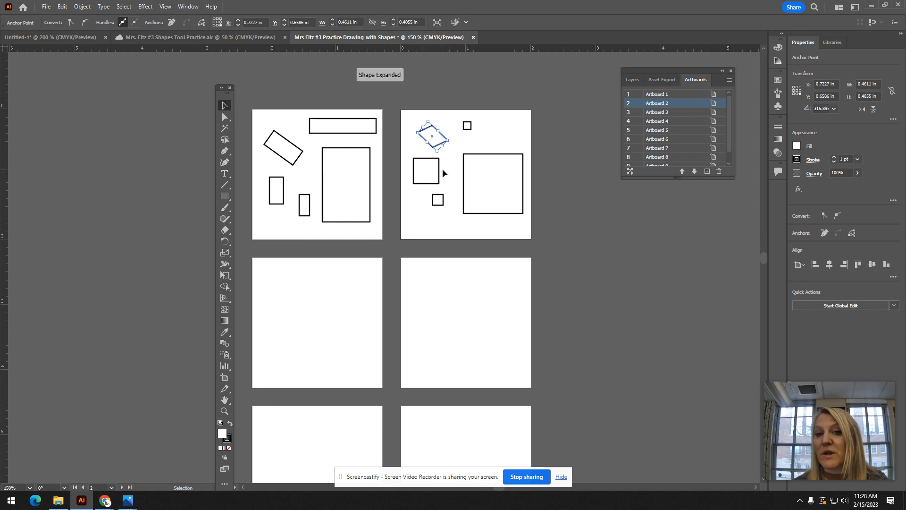
{"action": "key", "text": "Up"}
{"action": "key", "text": "Up"}
{"action": "key", "text": "Up"}
{"action": "key", "text": "Up"}
{"action": "key", "text": "Up"}
{"action": "key", "text": "Down"}
{"action": "key", "text": "Down"}
{"action": "key", "text": "Down"}
{"action": "key", "text": "Down"}
{"action": "key", "text": "Down"}
{"action": "key", "text": "Down"}
{"action": "key", "text": "Down"}
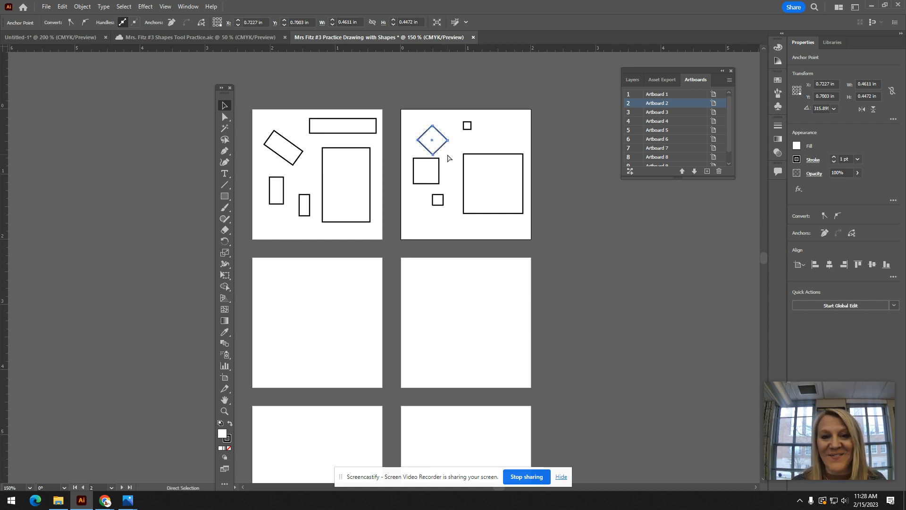
{"action": "key", "text": "Down"}
{"action": "key", "text": "Down"}
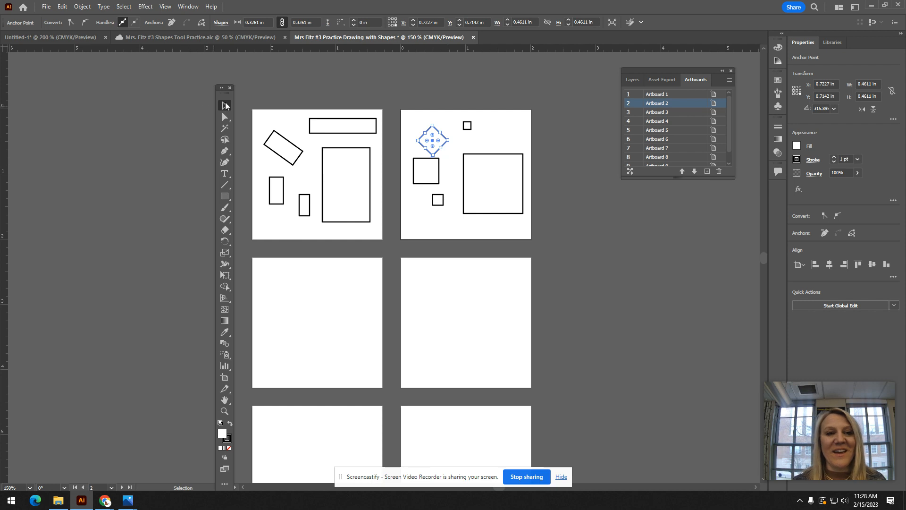
Move the rotated square slightly higher on the second artboard and deselect it.
{"action": "left_click", "coordinate": [448, 123]}
{"action": "left_click_drag", "start_coordinate": [438, 134], "coordinate": [440, 127]}
{"action": "left_click", "coordinate": [457, 146]}
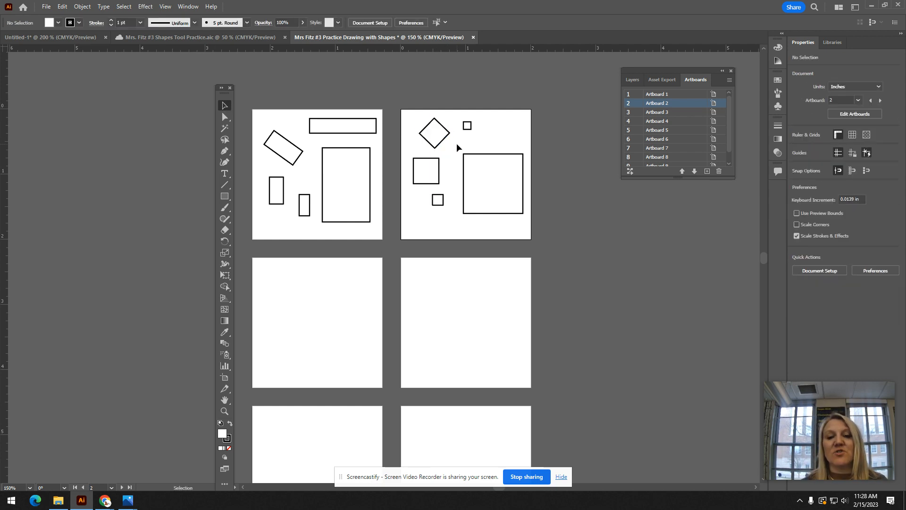
Draw two rounded rectangles on the third artboard and rotate the narrow one, about 0.24 by 1 in, clockwise to about 322°.
{"action": "left_click", "coordinate": [229, 196]}
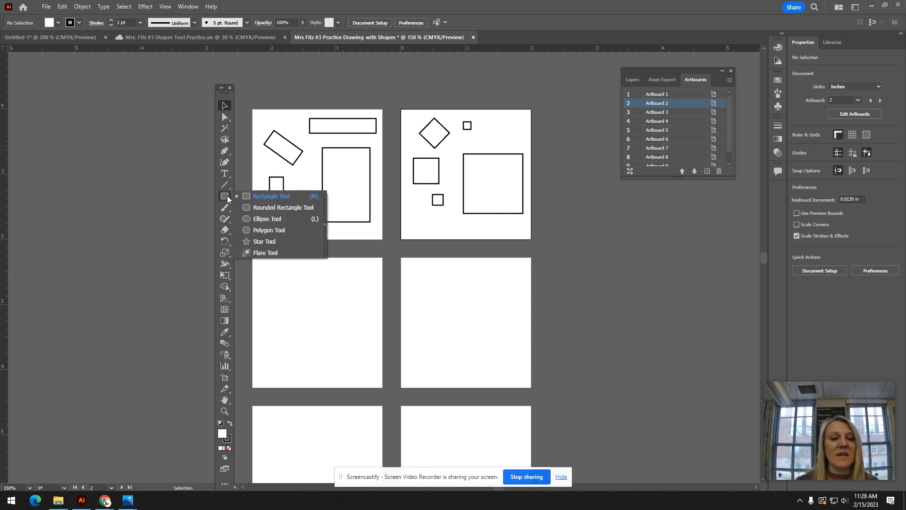
{"action": "left_click", "coordinate": [265, 207]}
{"action": "left_click_drag", "start_coordinate": [273, 290], "coordinate": [323, 320]}
{"action": "mouse_move", "coordinate": [344, 355]}
{"action": "left_mouse_down"}
{"action": "mouse_move", "coordinate": [343, 293]}
{"action": "mouse_move", "coordinate": [360, 289]}
{"action": "left_mouse_up"}
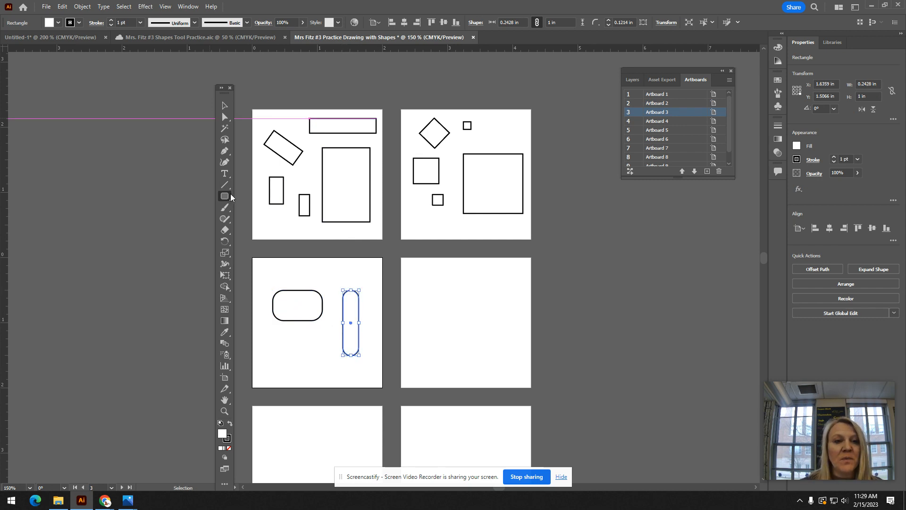
{"action": "left_click", "coordinate": [225, 106]}
{"action": "left_click_drag", "start_coordinate": [364, 288], "coordinate": [382, 304]}
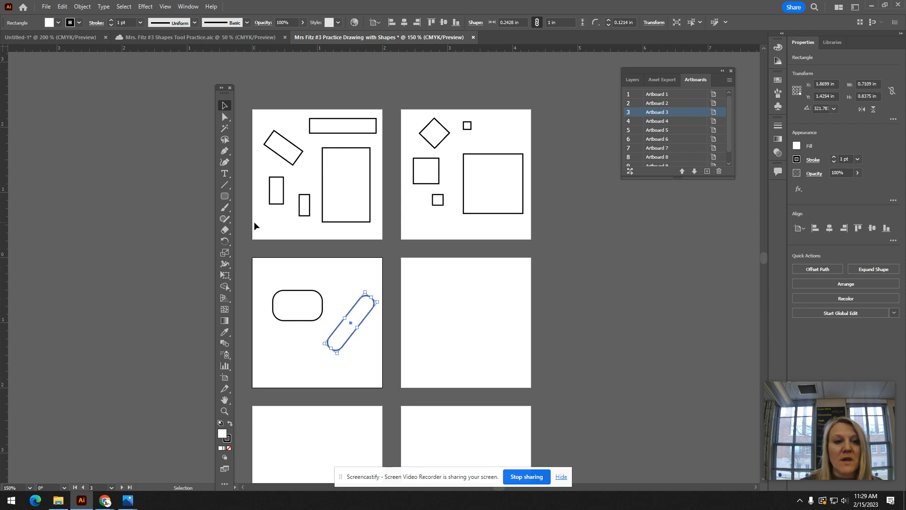
Draw five rounded squares of different sizes on the fourth artboard and rotate the lower-left one clockwise to about 324°.
{"action": "left_click", "coordinate": [224, 195]}
{"action": "mouse_move", "coordinate": [422, 283]}
{"action": "left_mouse_down"}
{"action": "mouse_move", "coordinate": [464, 322]}
{"action": "mouse_move", "coordinate": [480, 307]}
{"action": "mouse_move", "coordinate": [505, 337]}
{"action": "left_mouse_up"}
{"action": "left_click_drag", "start_coordinate": [485, 285], "coordinate": [511, 263]}
{"action": "left_click_drag", "start_coordinate": [430, 365], "coordinate": [464, 398]}
{"action": "left_click_drag", "start_coordinate": [493, 356], "coordinate": [524, 387]}
{"action": "left_click", "coordinate": [225, 106]}
{"action": "left_click_drag", "start_coordinate": [456, 370], "coordinate": [474, 353]}
Draw five ellipses of varied proportions on the fifth artboard, the smallest about 0.11 by 0.26 in, and tilt the upper-left one clockwise.
{"action": "scroll", "coordinate": [359, 305], "scroll_direction": "down", "scroll_amount": 3}
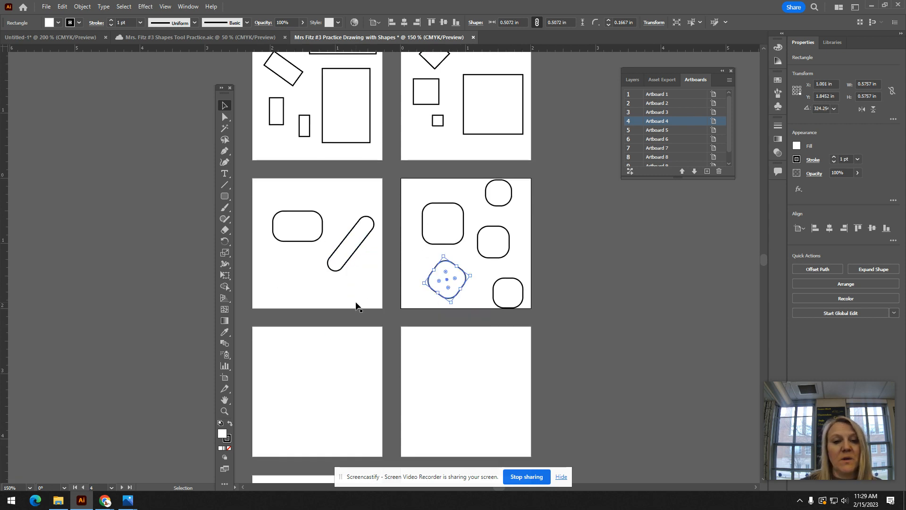
{"action": "scroll", "coordinate": [357, 305], "scroll_direction": "down", "scroll_amount": 1}
{"action": "left_click_drag", "start_coordinate": [225, 196], "coordinate": [289, 232]}
{"action": "left_click", "coordinate": [277, 222]}
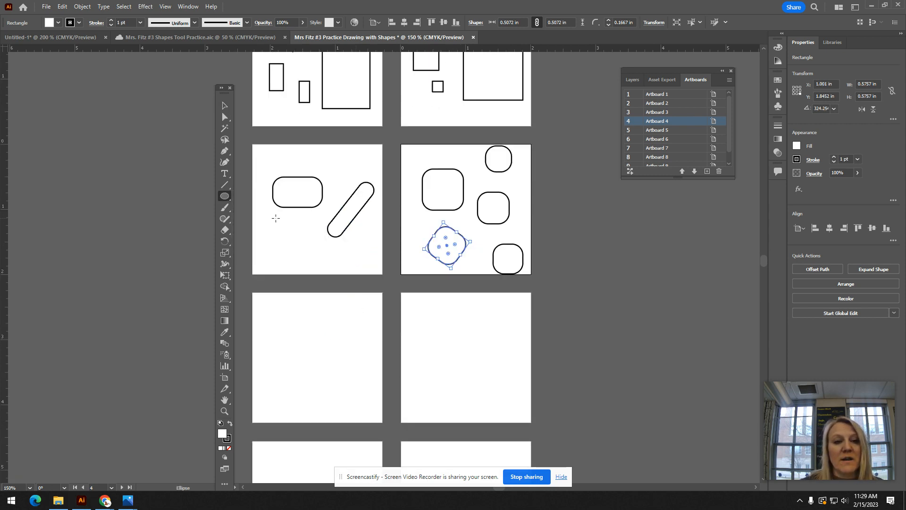
{"action": "mouse_move", "coordinate": [266, 310]}
{"action": "left_mouse_down"}
{"action": "mouse_move", "coordinate": [292, 352]}
{"action": "mouse_move", "coordinate": [343, 374]}
{"action": "mouse_move", "coordinate": [327, 388]}
{"action": "mouse_move", "coordinate": [361, 417]}
{"action": "left_mouse_up"}
{"action": "left_click_drag", "start_coordinate": [316, 331], "coordinate": [364, 317]}
{"action": "left_click_drag", "start_coordinate": [266, 369], "coordinate": [272, 386]}
{"action": "key", "text": "v"}
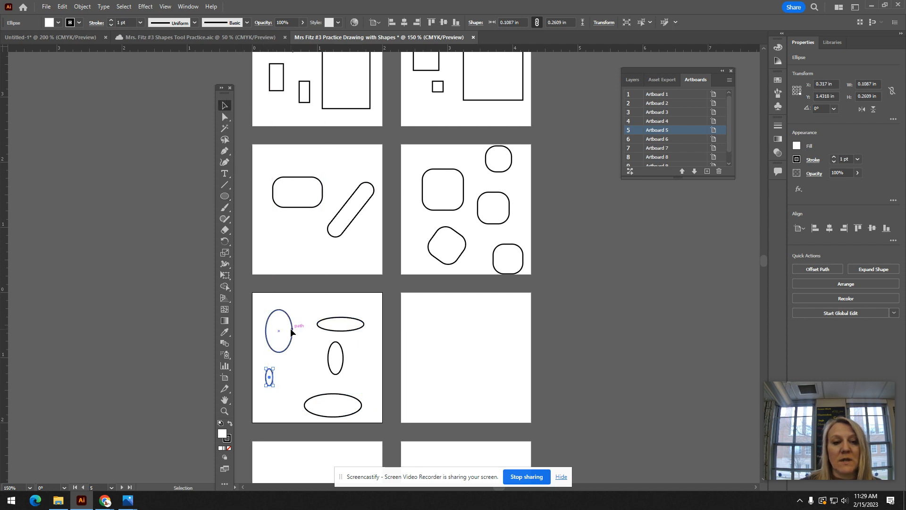
{"action": "left_click_drag", "start_coordinate": [296, 307], "coordinate": [303, 325]}
Draw five circles of different sizes on the sixth artboard, the smallest about 0.18 in across.
{"action": "left_click", "coordinate": [225, 198]}
{"action": "left_click_drag", "start_coordinate": [426, 309], "coordinate": [455, 337]}
{"action": "mouse_move", "coordinate": [512, 358]}
{"action": "left_mouse_down"}
{"action": "mouse_move", "coordinate": [515, 376]}
{"action": "mouse_move", "coordinate": [467, 372]}
{"action": "mouse_move", "coordinate": [423, 400]}
{"action": "left_mouse_up"}
{"action": "mouse_move", "coordinate": [491, 317]}
{"action": "left_mouse_down"}
{"action": "mouse_move", "coordinate": [460, 348]}
{"action": "mouse_move", "coordinate": [474, 373]}
{"action": "left_mouse_up"}
Create a six-sided polygon with a radius of 0.5565 in on the seventh artboard.
{"action": "scroll", "coordinate": [473, 373], "scroll_direction": "down", "scroll_amount": 5}
{"action": "scroll", "coordinate": [473, 372], "scroll_direction": "down", "scroll_amount": 1}
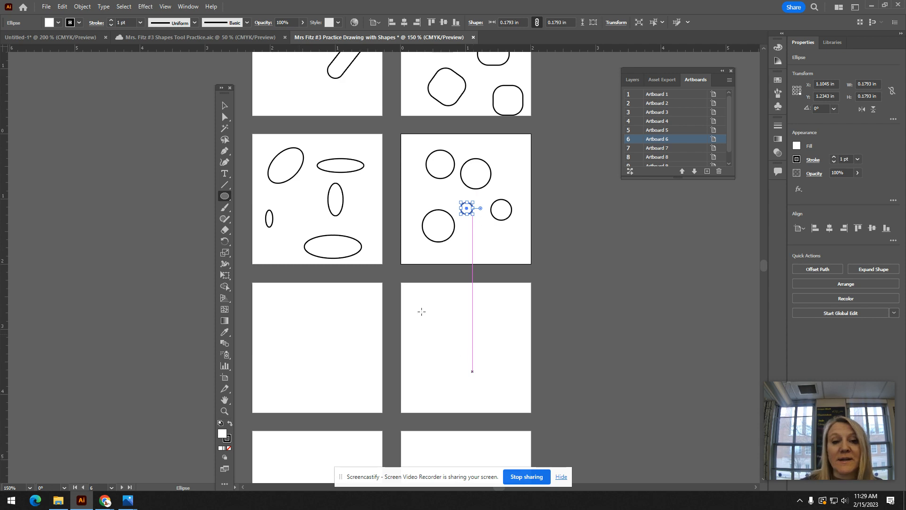
{"action": "key", "text": "v"}
{"action": "left_click_drag", "start_coordinate": [227, 201], "coordinate": [272, 230]}
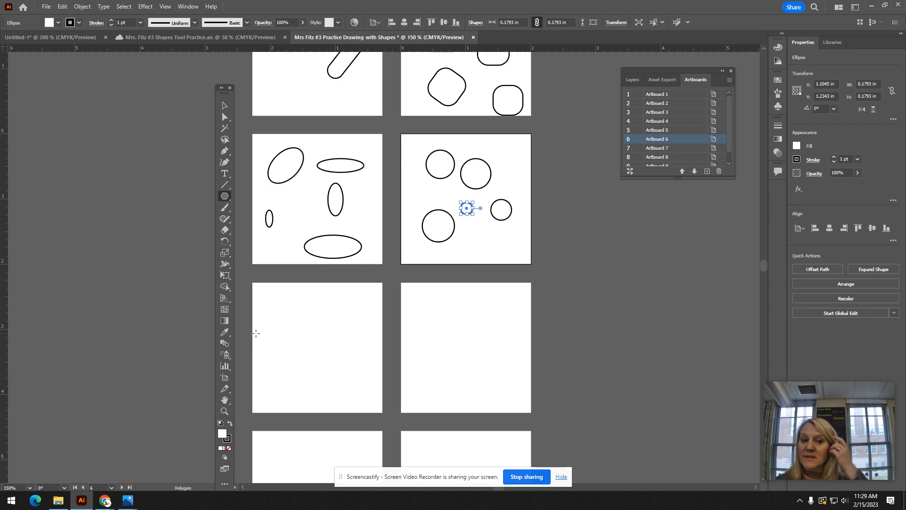
{"action": "left_click", "coordinate": [223, 199]}
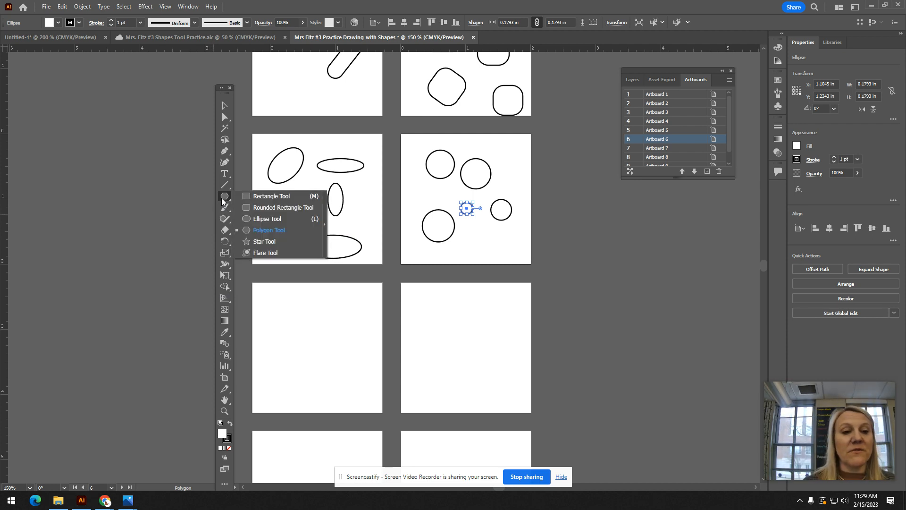
{"action": "left_click", "coordinate": [222, 201]}
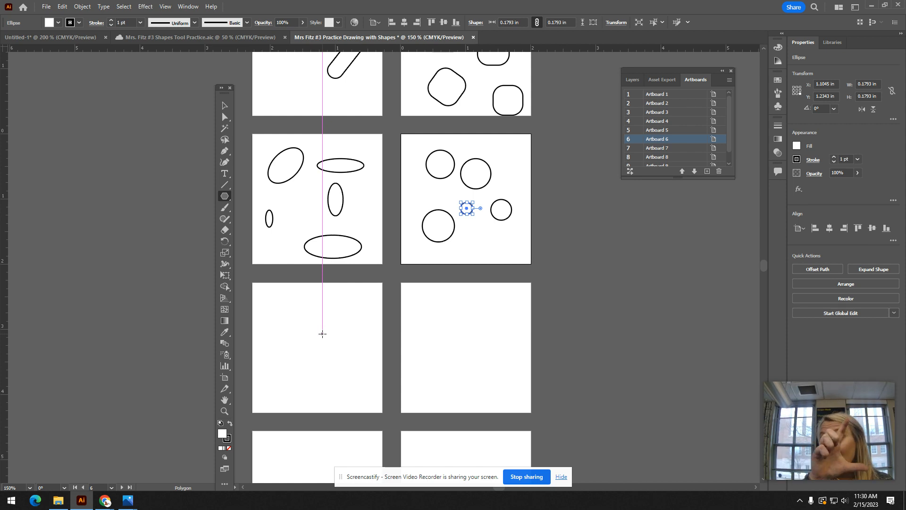
{"action": "left_click", "coordinate": [303, 332]}
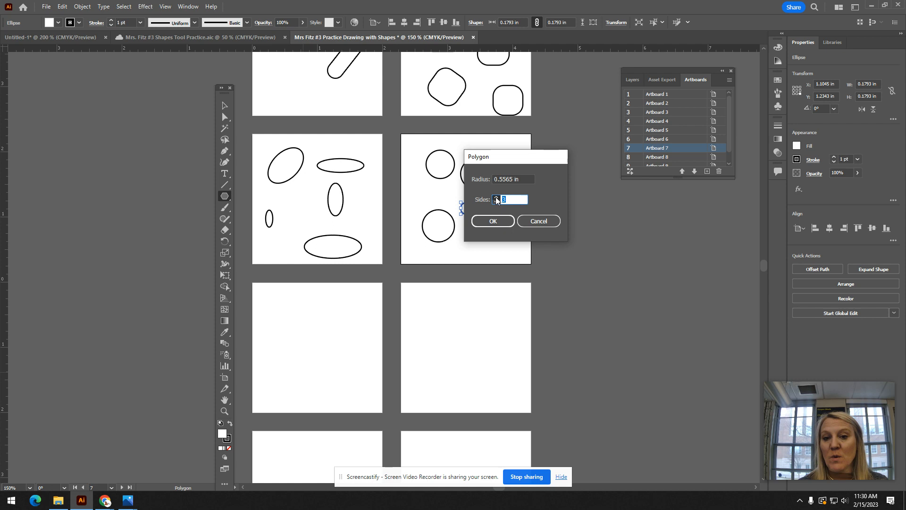
{"action": "type", "text": "6"}
{"action": "left_click", "coordinate": [504, 222]}
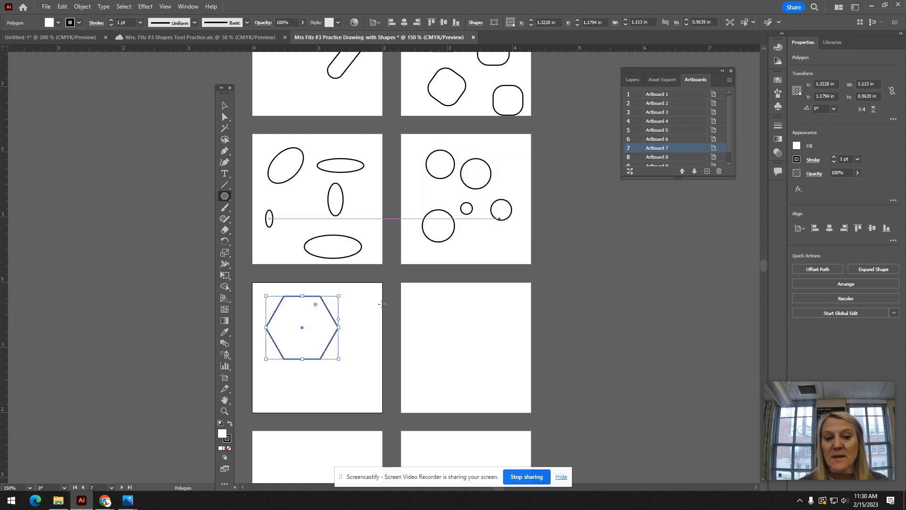
Scale the hexagon down to about 0.59 by 0.51 in, keep it in the artboard's upper-left area, and deselect it.
{"action": "left_click", "coordinate": [226, 107]}
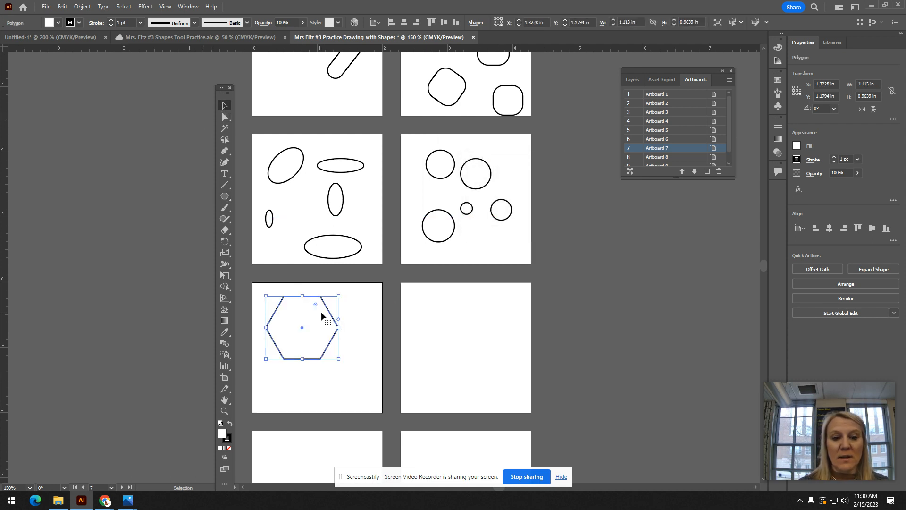
{"action": "left_click_drag", "start_coordinate": [325, 312], "coordinate": [324, 309]}
{"action": "left_click_drag", "start_coordinate": [339, 355], "coordinate": [304, 334]}
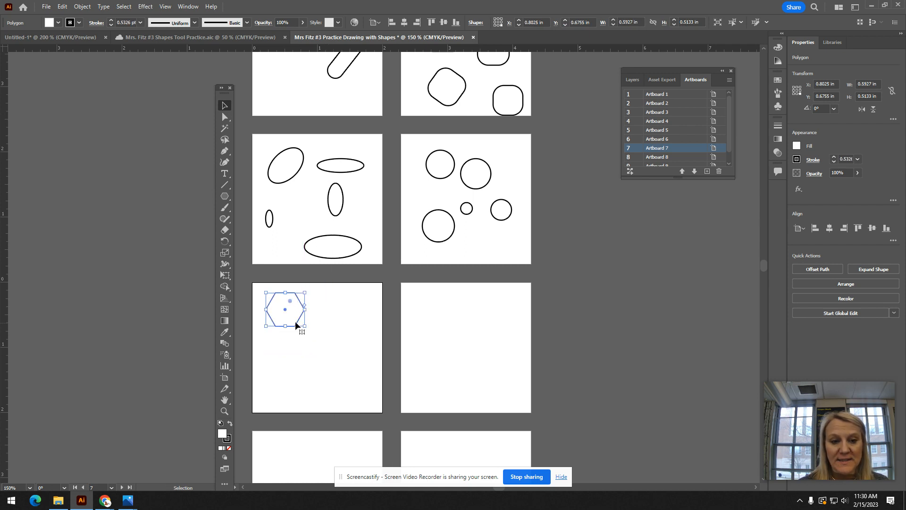
{"action": "left_click", "coordinate": [333, 340]}
Draw four more hexagons of different sizes on the seventh artboard and rotate the middle one clockwise to about 319°.
{"action": "left_click", "coordinate": [226, 198]}
{"action": "left_click_drag", "start_coordinate": [328, 340], "coordinate": [336, 351]}
{"action": "left_click_drag", "start_coordinate": [343, 299], "coordinate": [360, 299]}
{"action": "left_click_drag", "start_coordinate": [285, 376], "coordinate": [300, 378]}
{"action": "left_click_drag", "start_coordinate": [327, 371], "coordinate": [336, 376]}
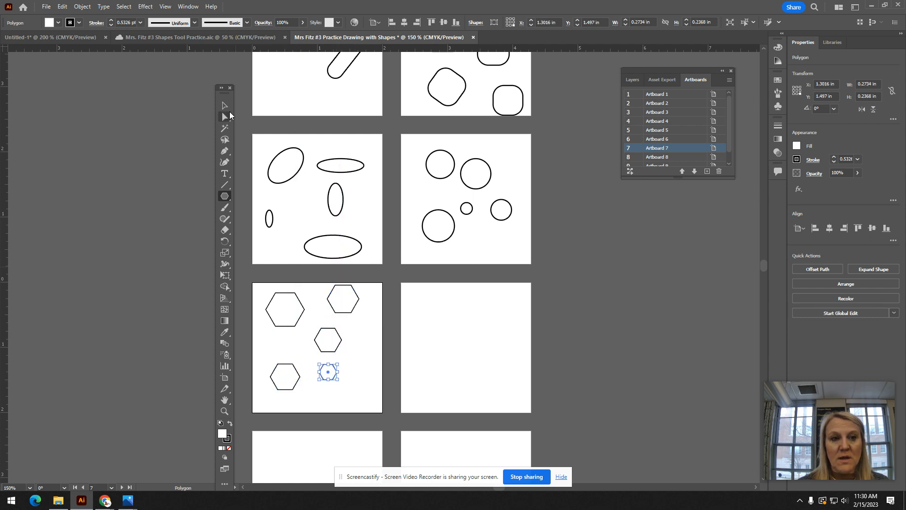
{"action": "key", "text": "v"}
{"action": "left_click", "coordinate": [338, 330]}
{"action": "left_click_drag", "start_coordinate": [346, 325], "coordinate": [352, 342]}
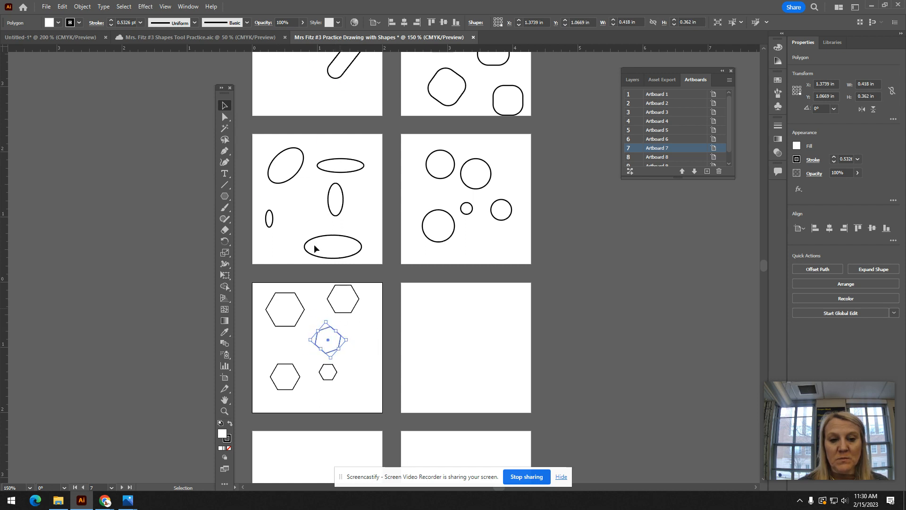
Create a triangle with a radius of 0.1367 in on the eighth artboard and draw four more of different sizes around it.
{"action": "left_click", "coordinate": [224, 197]}
{"action": "left_click", "coordinate": [443, 336]}
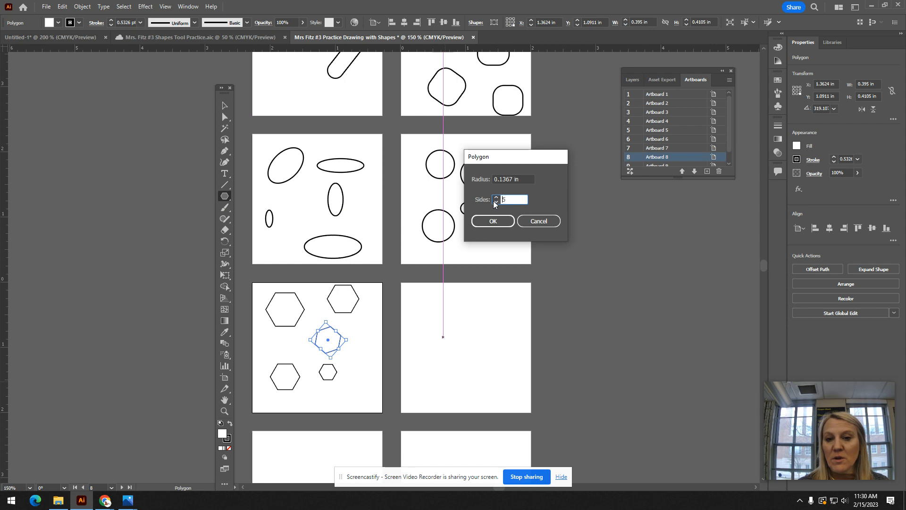
{"action": "left_click", "coordinate": [493, 221]}
{"action": "left_click_drag", "start_coordinate": [461, 365], "coordinate": [480, 357]}
{"action": "left_click_drag", "start_coordinate": [478, 303], "coordinate": [501, 340]}
{"action": "key", "text": "ctrl+z"}
{"action": "left_click_drag", "start_coordinate": [495, 370], "coordinate": [508, 387]}
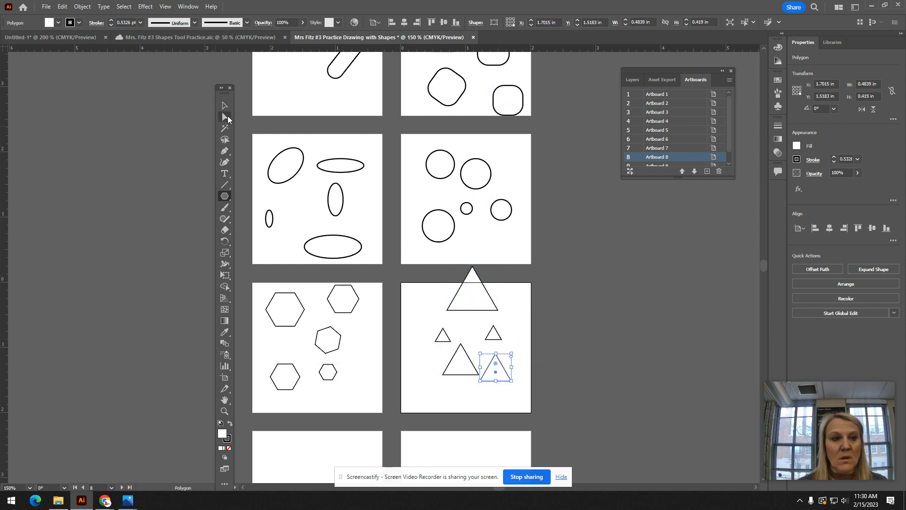
Move the largest triangle fully onto the eighth artboard and rotate the lower-left triangle so it points left.
{"action": "key", "text": "v"}
{"action": "mouse_move", "coordinate": [491, 307]}
{"action": "left_mouse_down"}
{"action": "mouse_move", "coordinate": [498, 317]}
{"action": "mouse_move", "coordinate": [434, 355]}
{"action": "mouse_move", "coordinate": [494, 306]}
{"action": "mouse_move", "coordinate": [504, 316]}
{"action": "left_mouse_up"}
{"action": "left_click", "coordinate": [469, 357]}
Create a five-pointed star with radii of 0.2106 in and 0.1053 in on the ninth artboard.
{"action": "scroll", "coordinate": [285, 411], "scroll_direction": "down", "scroll_amount": 2}
{"action": "scroll", "coordinate": [284, 410], "scroll_direction": "down", "scroll_amount": 2}
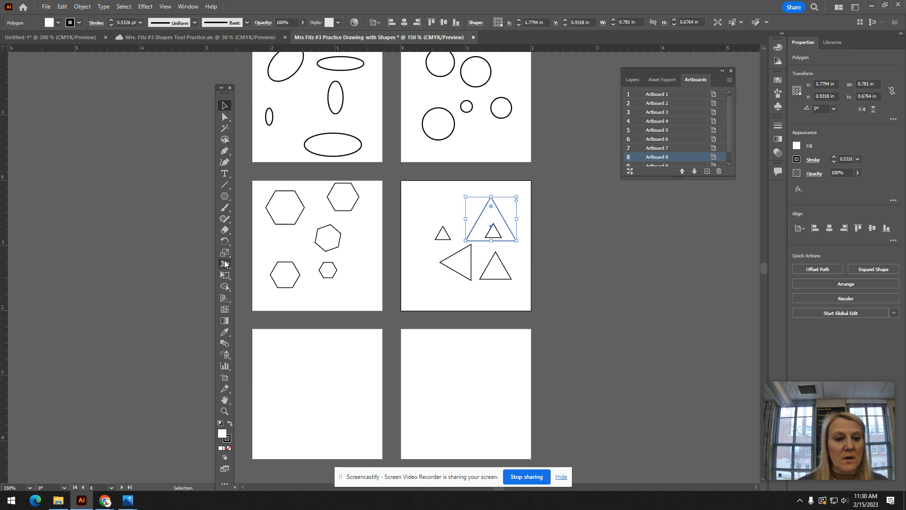
{"action": "left_click_drag", "start_coordinate": [224, 197], "coordinate": [264, 241]}
{"action": "left_click", "coordinate": [323, 389]}
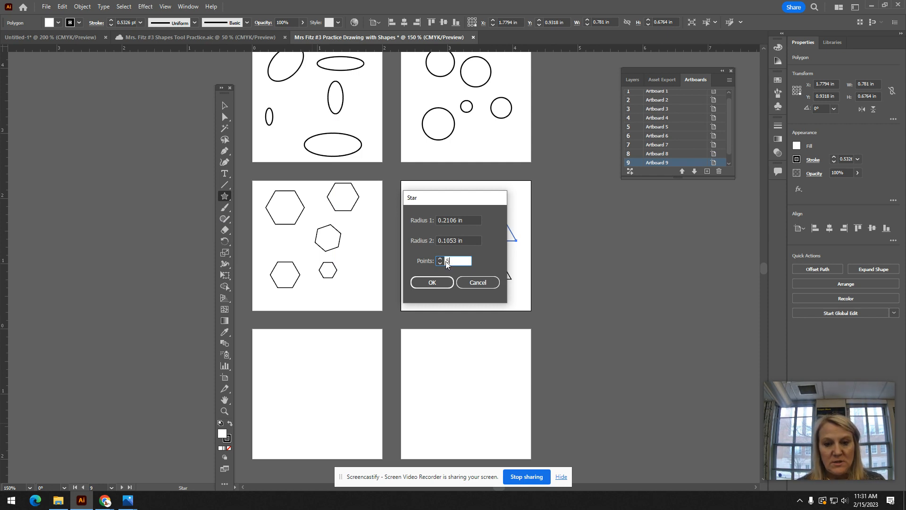
{"action": "left_click", "coordinate": [442, 281]}
Draw four more five-pointed stars of different sizes on the ninth artboard, the largest about 0.85 by 0.80 in.
{"action": "left_click", "coordinate": [225, 108]}
{"action": "left_click", "coordinate": [224, 197]}
{"action": "left_click_drag", "start_coordinate": [326, 353], "coordinate": [347, 370]}
{"action": "left_click_drag", "start_coordinate": [287, 398], "coordinate": [302, 420]}
{"action": "left_click_drag", "start_coordinate": [324, 408], "coordinate": [337, 427]}
{"action": "left_click_drag", "start_coordinate": [354, 390], "coordinate": [361, 400]}
Rotate the small star in the middle of the ninth artboard slightly and deselect it.
{"action": "left_click", "coordinate": [225, 106]}
{"action": "left_click", "coordinate": [299, 390]}
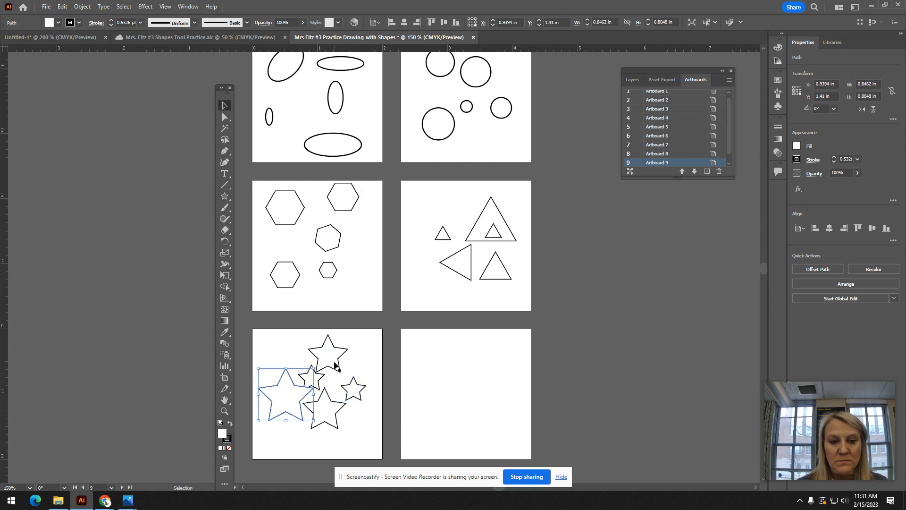
{"action": "left_click", "coordinate": [321, 375]}
{"action": "left_click_drag", "start_coordinate": [327, 361], "coordinate": [327, 372]}
{"action": "left_click", "coordinate": [425, 378]}
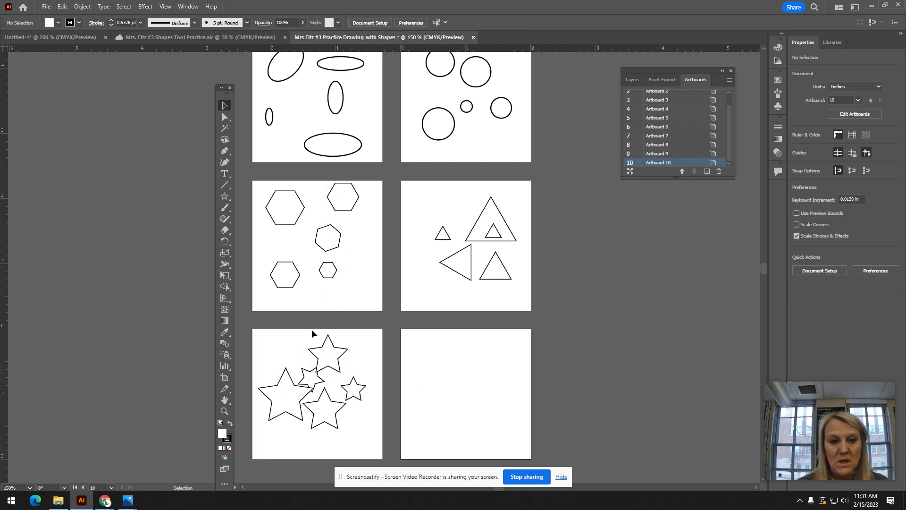
Create an eight-pointed star with radii of 0.1986 in and 0.0993 in on the tenth artboard.
{"action": "left_click", "coordinate": [225, 197]}
{"action": "left_click", "coordinate": [445, 391]}
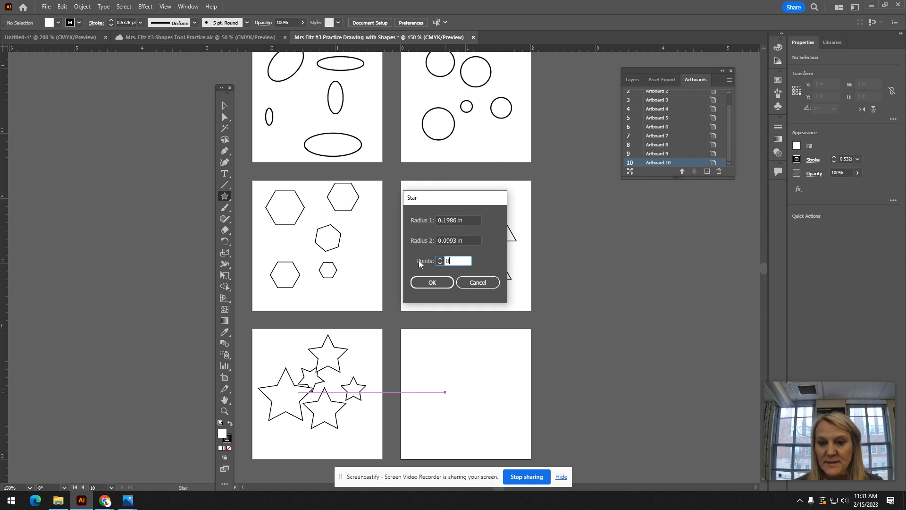
{"action": "left_click", "coordinate": [432, 282]}
Draw four more eight-pointed stars of different sizes on the tenth artboard, the smallest about 0.11 in across.
{"action": "left_click", "coordinate": [225, 106]}
{"action": "left_click", "coordinate": [225, 197]}
{"action": "left_click_drag", "start_coordinate": [472, 356], "coordinate": [486, 370]}
{"action": "left_click_drag", "start_coordinate": [475, 404], "coordinate": [486, 395]}
{"action": "left_click_drag", "start_coordinate": [427, 428], "coordinate": [438, 417]}
{"action": "left_click_drag", "start_coordinate": [496, 374], "coordinate": [498, 377]}
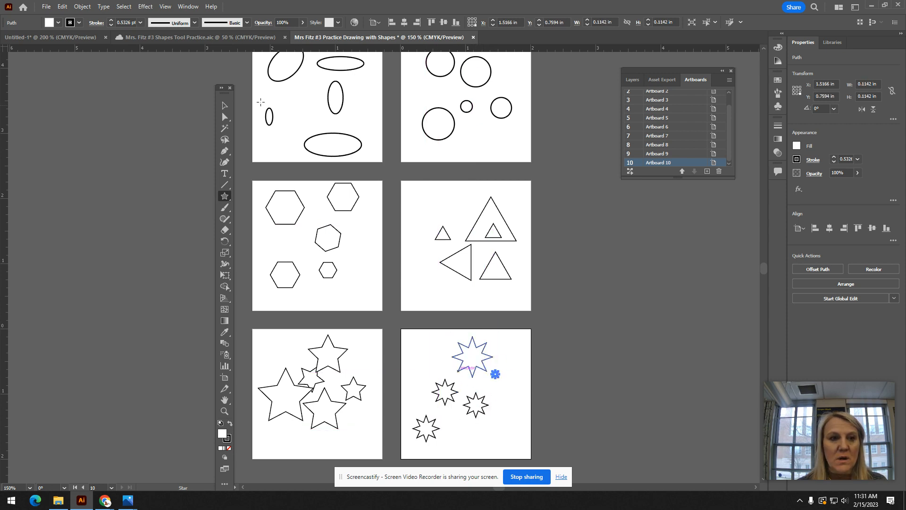
Rotate the first eight-pointed star, just below and left of the largest one, clockwise and deselect it.
{"action": "left_click", "coordinate": [225, 106]}
{"action": "left_click", "coordinate": [443, 384]}
{"action": "left_click_drag", "start_coordinate": [463, 375], "coordinate": [478, 383]}
{"action": "left_click", "coordinate": [510, 437]}
Add three rounded rectangles to the third artboard: a wide one near its lower edge, a tall narrow one and a thin horizontal one.
{"action": "scroll", "coordinate": [510, 437], "scroll_direction": "up", "scroll_amount": 3}
{"action": "scroll", "coordinate": [511, 437], "scroll_direction": "up", "scroll_amount": 10}
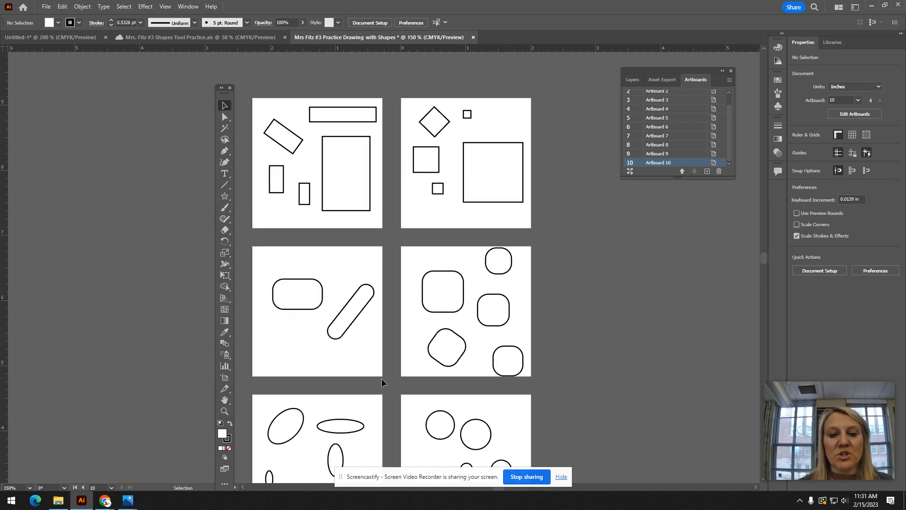
{"action": "scroll", "coordinate": [366, 316], "scroll_direction": "down", "scroll_amount": 3}
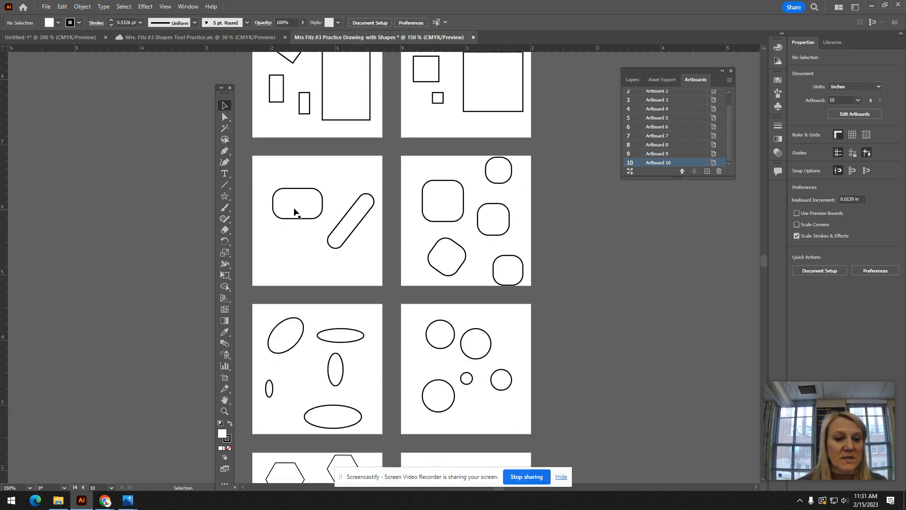
{"action": "left_click_drag", "start_coordinate": [224, 204], "coordinate": [268, 208]}
{"action": "left_click_drag", "start_coordinate": [273, 240], "coordinate": [374, 266]}
{"action": "left_click_drag", "start_coordinate": [304, 170], "coordinate": [308, 250]}
{"action": "left_click_drag", "start_coordinate": [347, 168], "coordinate": [274, 171]}
{"action": "left_click", "coordinate": [225, 108]}
{"action": "left_click", "coordinate": [333, 283]}
{"action": "scroll", "coordinate": [369, 319], "scroll_direction": "down", "scroll_amount": 3}
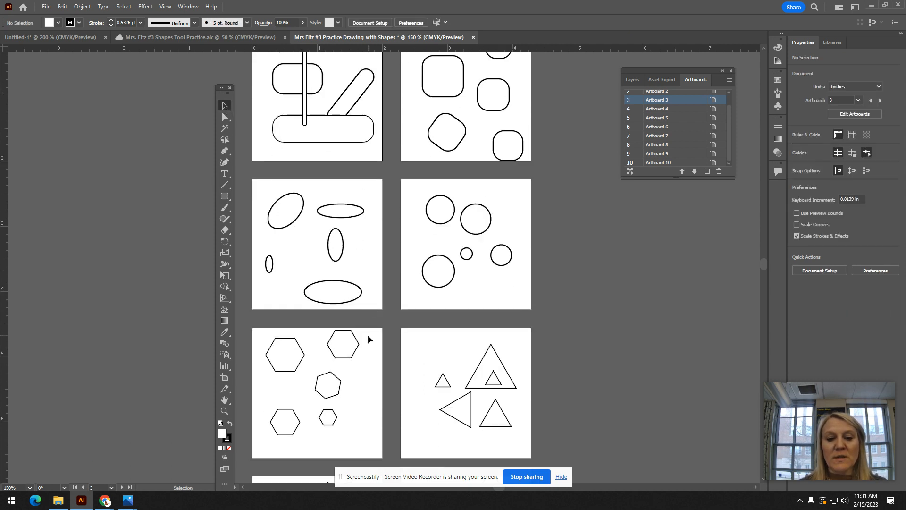
Export the drawing as a PNG at High (300 ppi) with a white background into the teacher's demo folder in Pictures.
{"action": "left_click", "coordinate": [46, 6]}
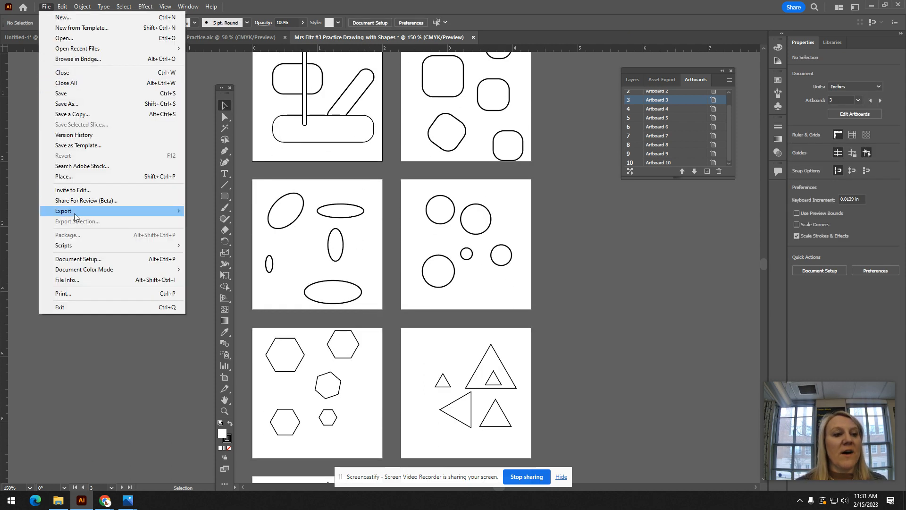
{"action": "mouse_move", "coordinate": [74, 214]}
{"action": "left_click", "coordinate": [208, 222]}
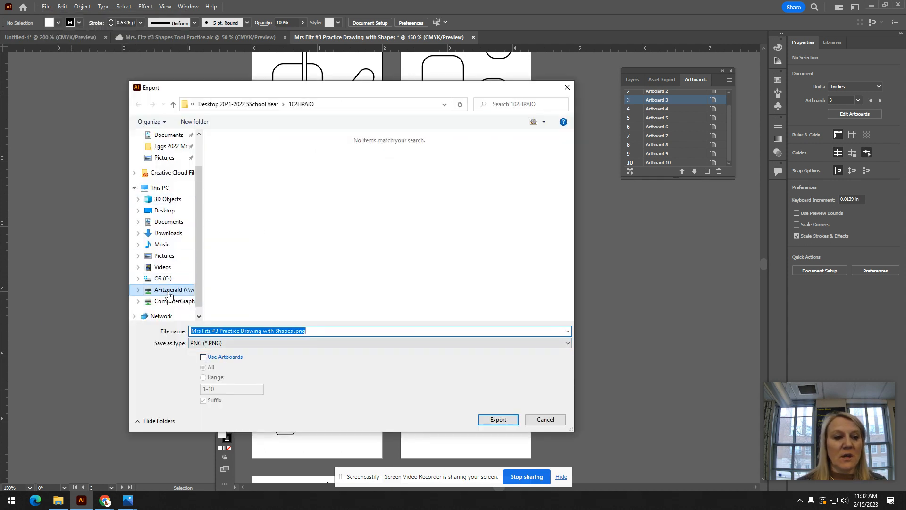
{"action": "left_click", "coordinate": [167, 257]}
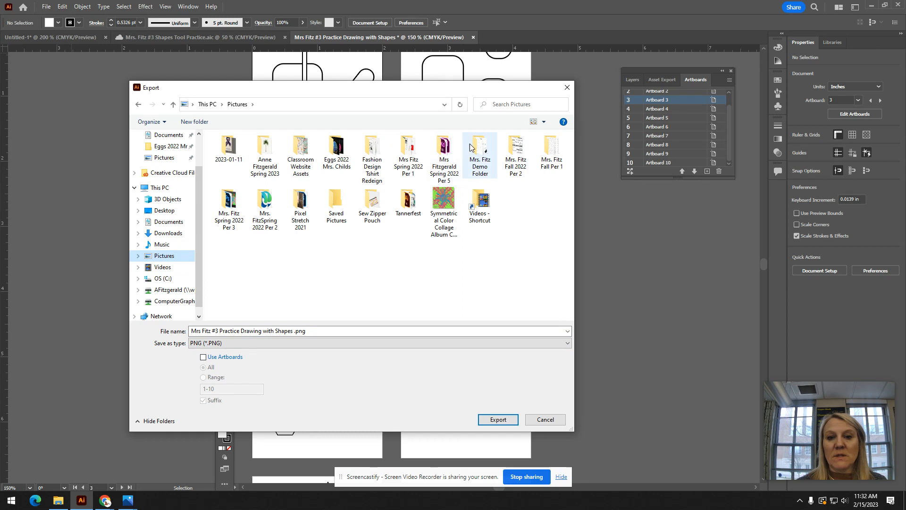
{"action": "double_click", "coordinate": [480, 155]}
{"action": "left_click", "coordinate": [498, 419]}
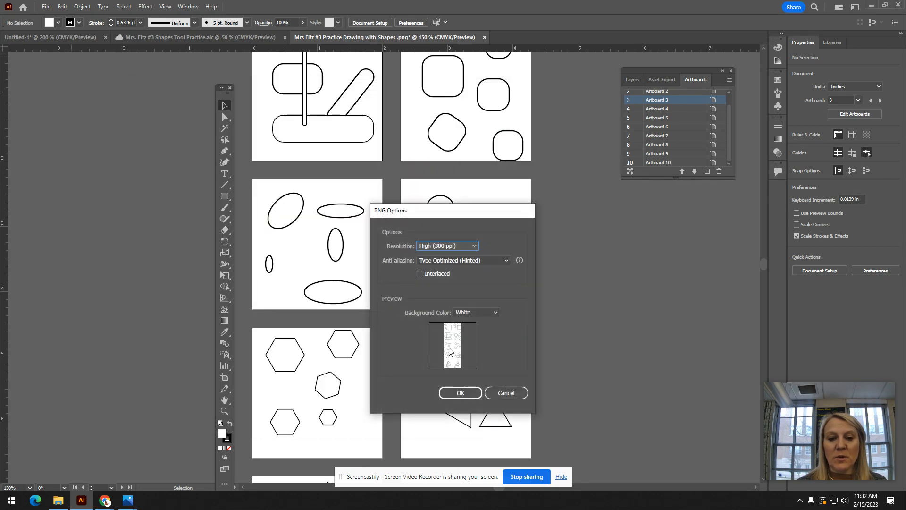
{"action": "left_click", "coordinate": [469, 393]}
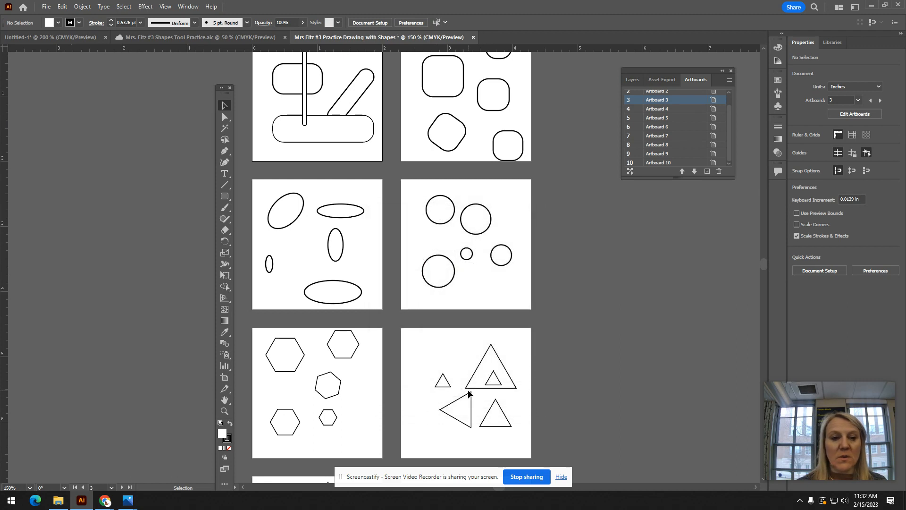
Save the shapes practice document to Creative Cloud, removing the trailing space from its file name.
{"action": "left_click", "coordinate": [49, 7]}
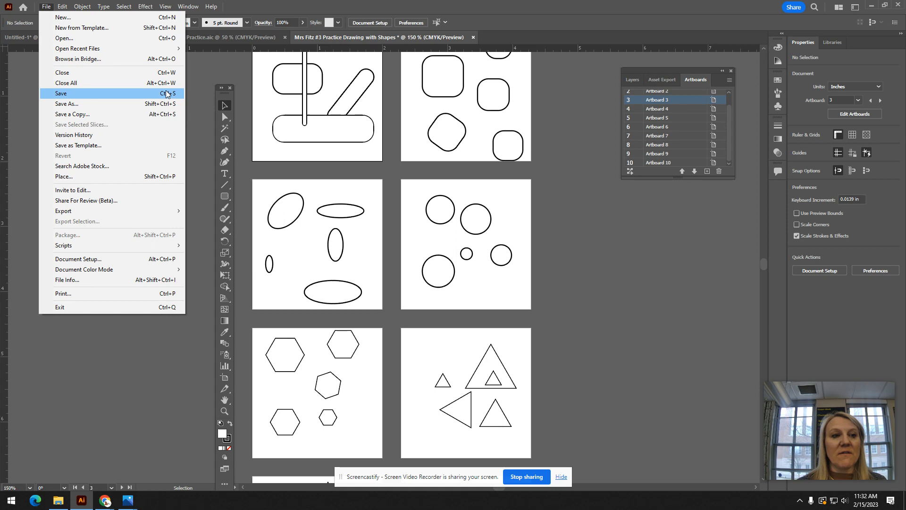
{"action": "left_click", "coordinate": [109, 96]}
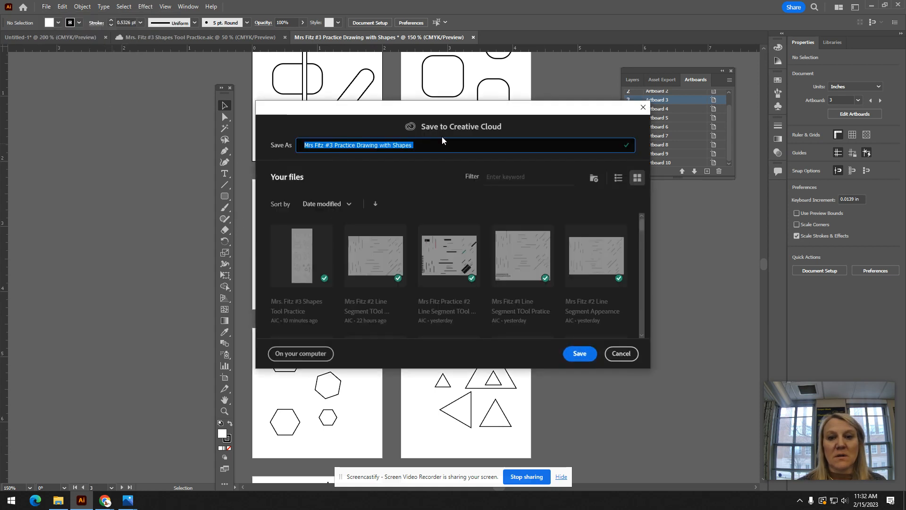
{"action": "left_click", "coordinate": [581, 354]}
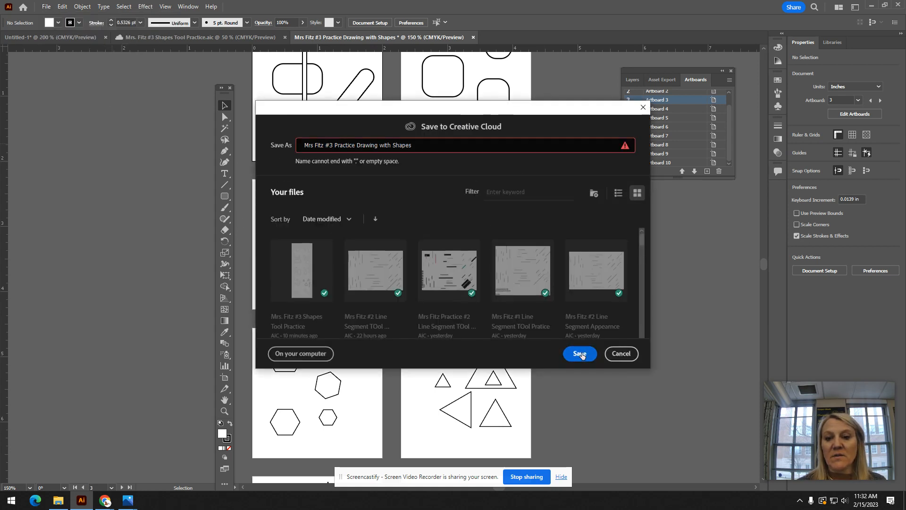
{"action": "left_click", "coordinate": [428, 141]}
{"action": "key", "text": "BackSpace"}
{"action": "left_click", "coordinate": [583, 353]}
{"action": "scroll", "coordinate": [330, 262], "scroll_direction": "up", "scroll_amount": 3}
{"action": "scroll", "coordinate": [330, 267], "scroll_direction": "up", "scroll_amount": 3}
{"action": "scroll", "coordinate": [337, 255], "scroll_direction": "down", "scroll_amount": 6}
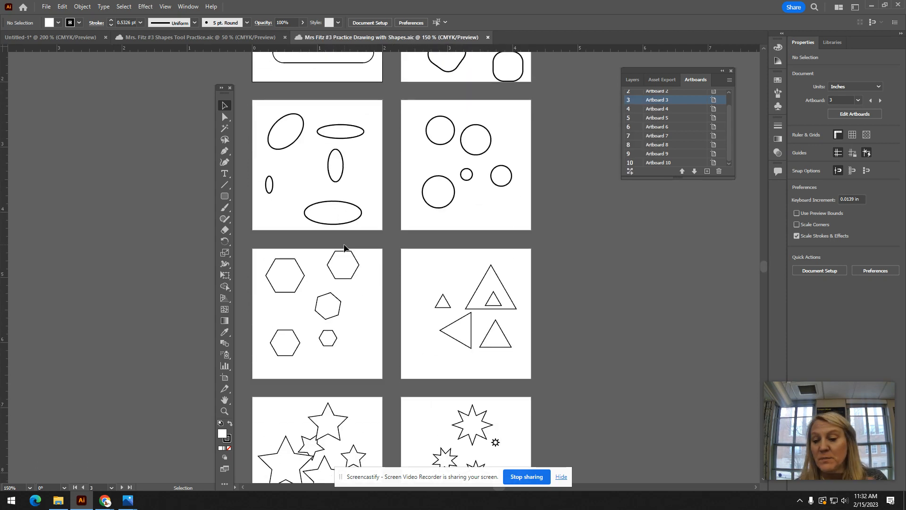